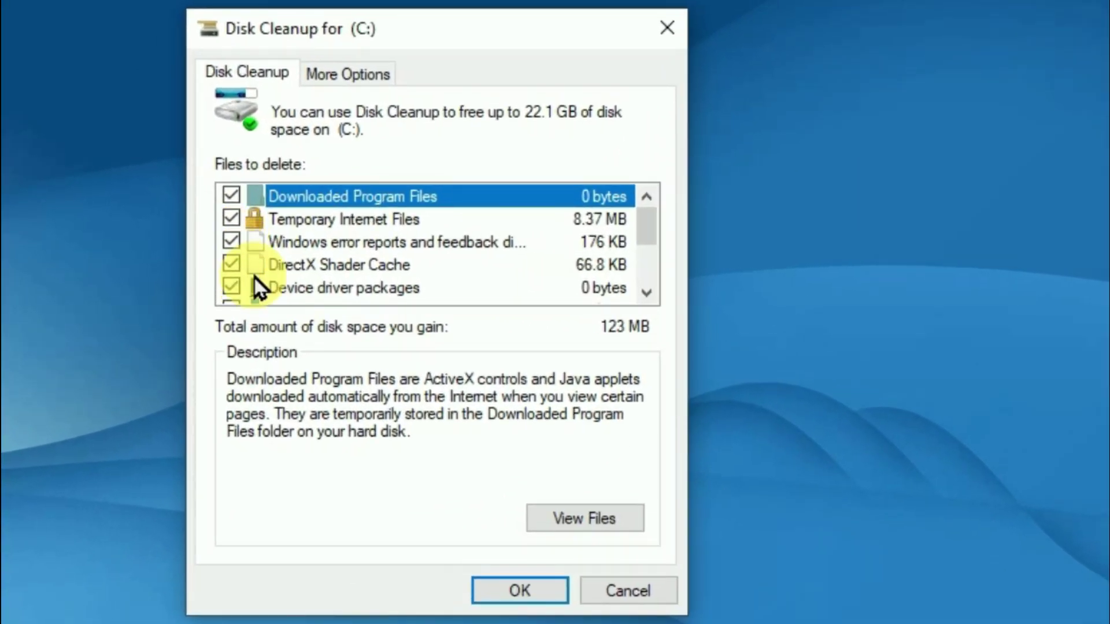
left_click(647, 295)
left_click(646, 295)
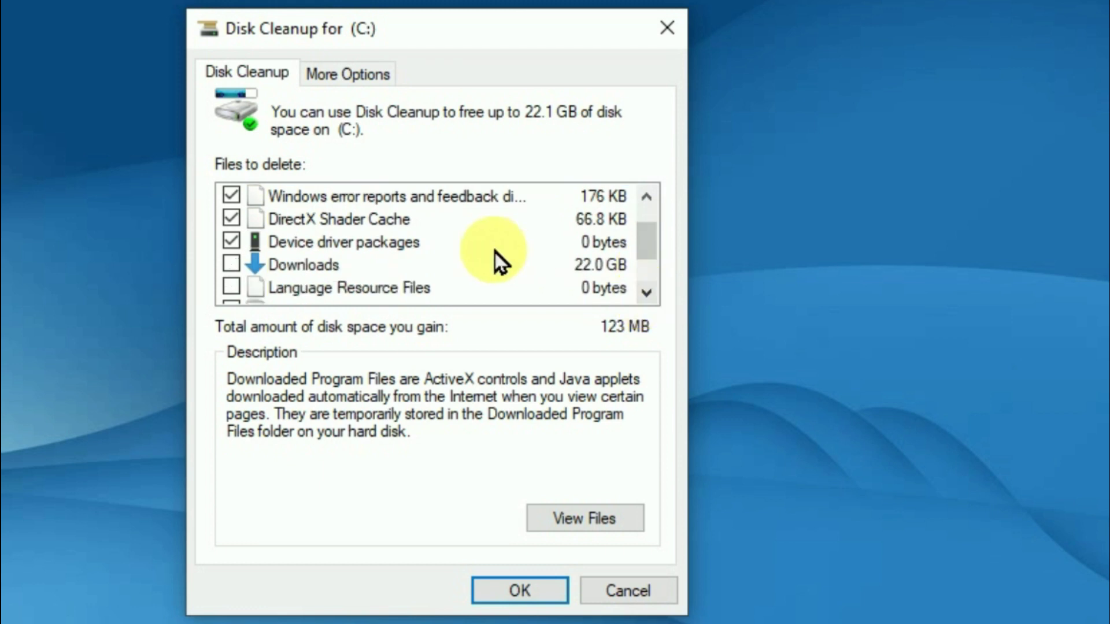
left_click(324, 268)
left_click(233, 265)
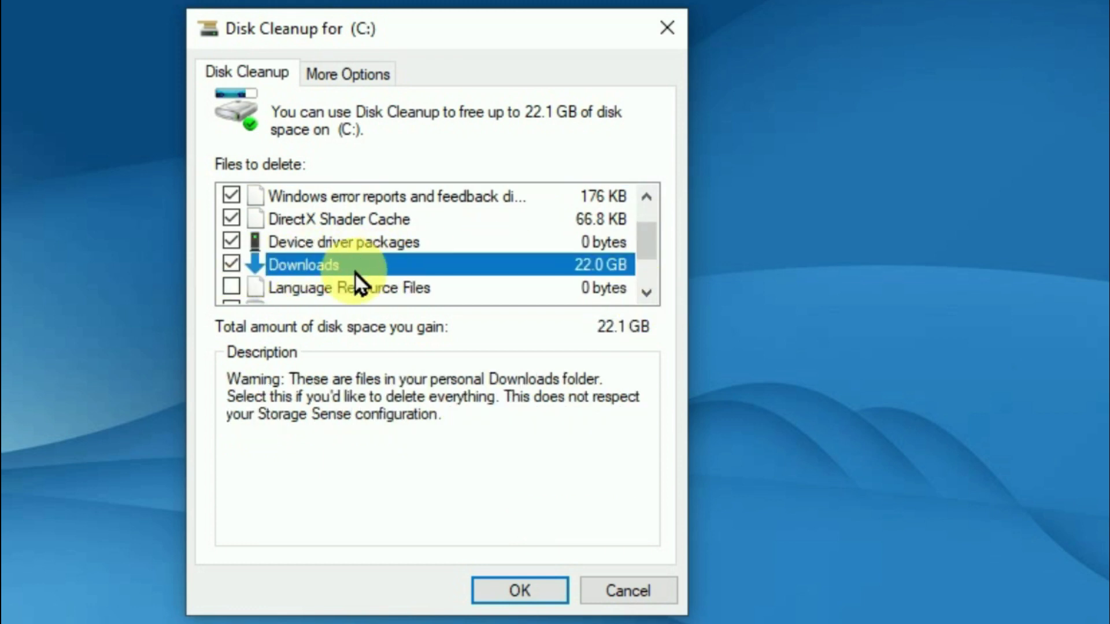
left_click(232, 263)
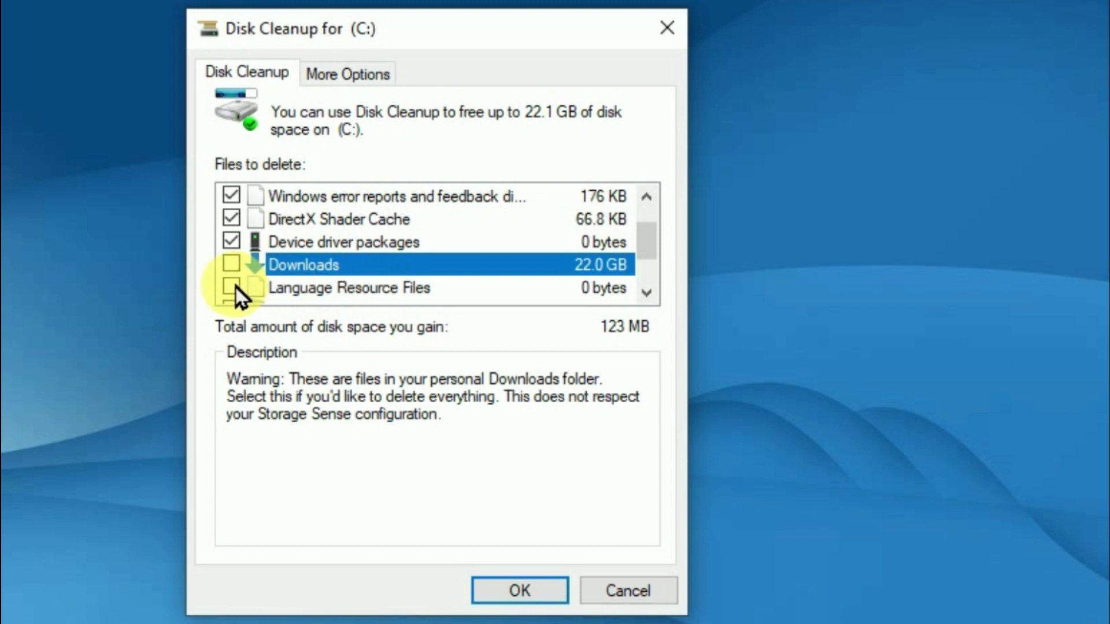
Step: Add Language Resource Files, Recycle Bin and Temporary files to the C: cleanup selection and permanently delete the selected files
left_click(646, 295)
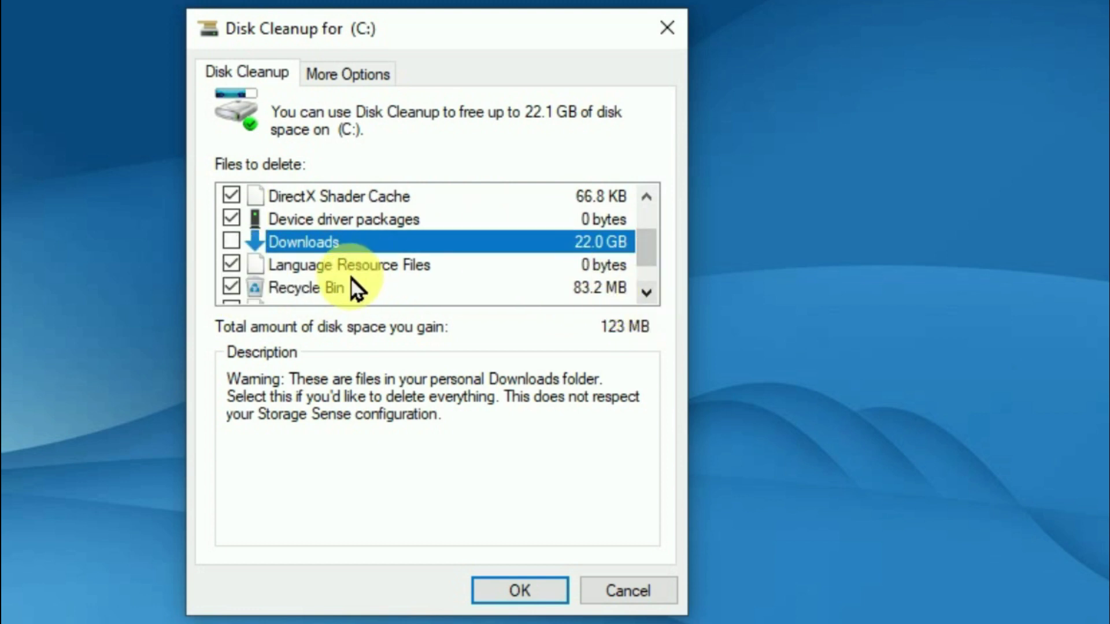
left_click(646, 293)
left_click(647, 293)
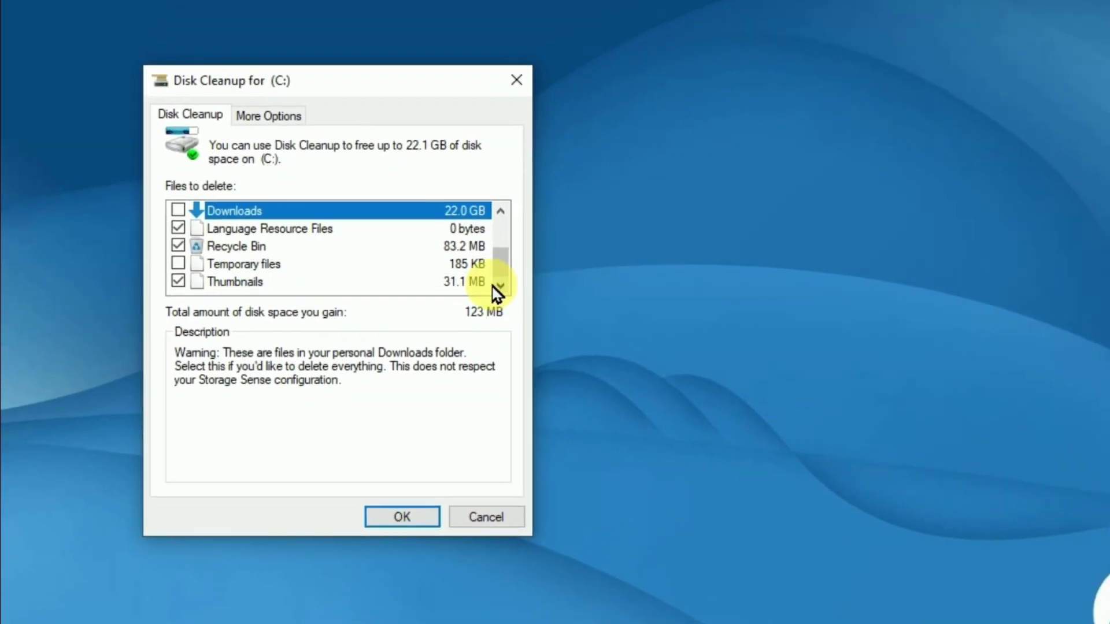
left_click(328, 474)
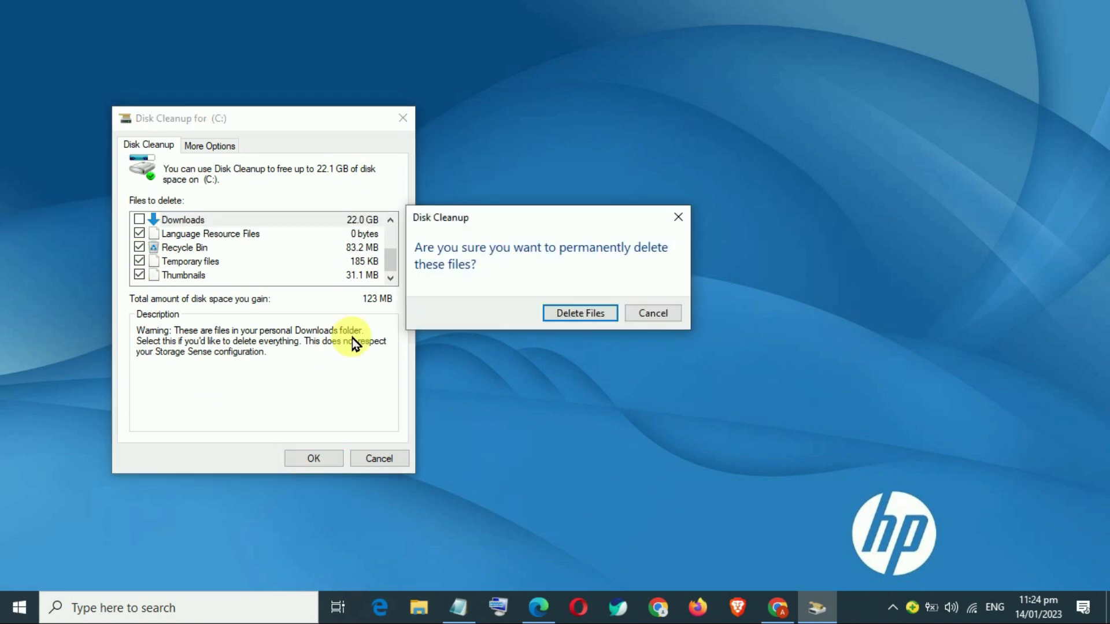
left_click(566, 314)
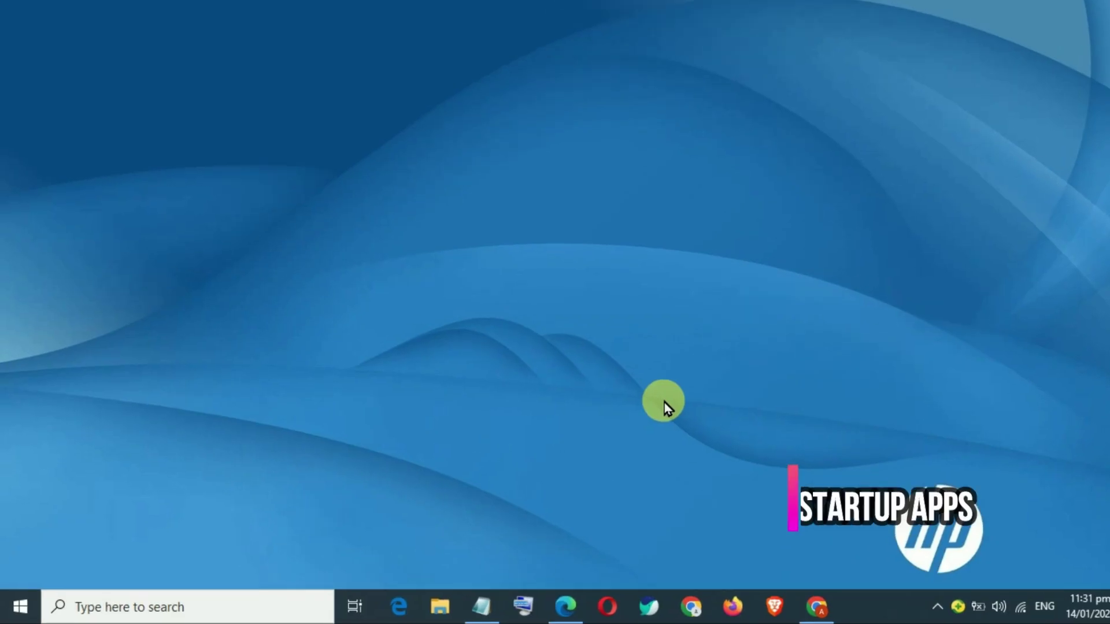
Step: Open Task Manager in a maximized window and show the list of startup apps
key("super")
type("task")
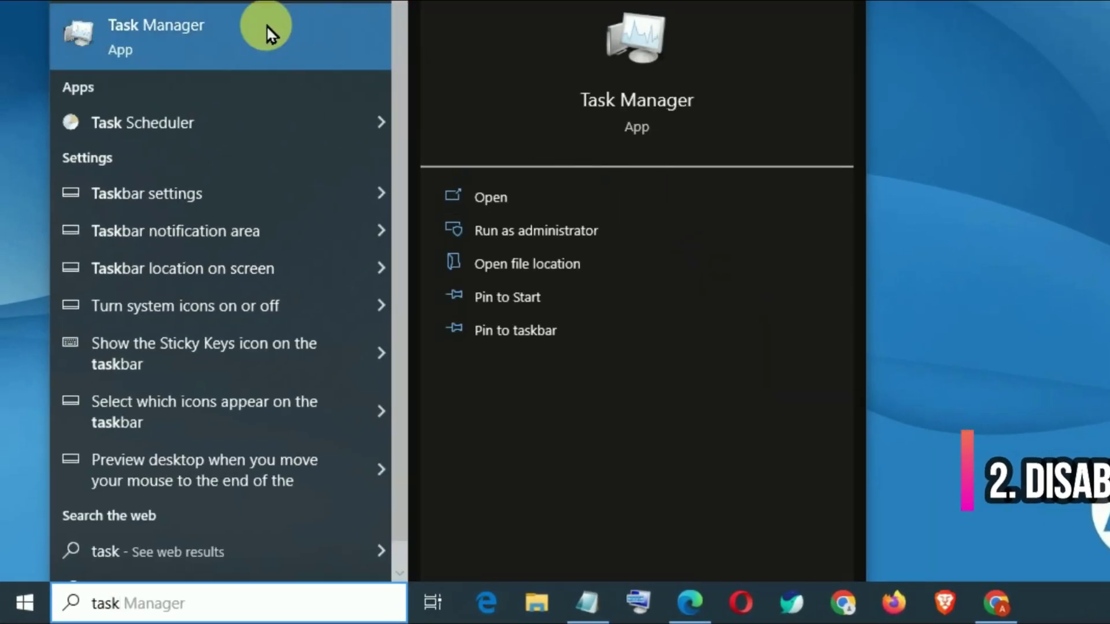
left_click(241, 38)
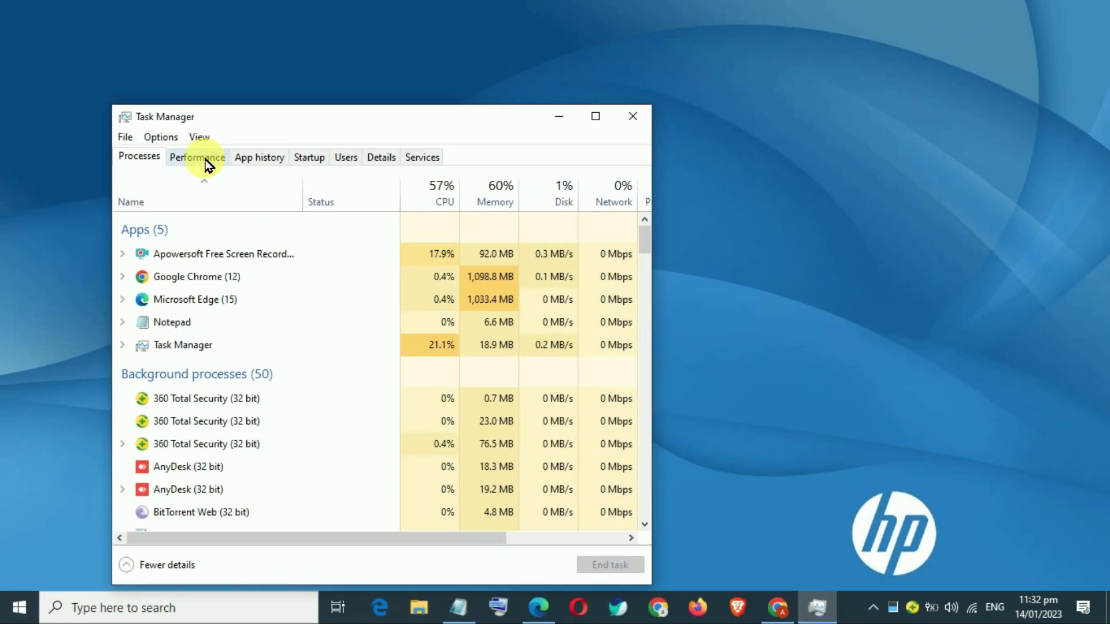
double_click(284, 85)
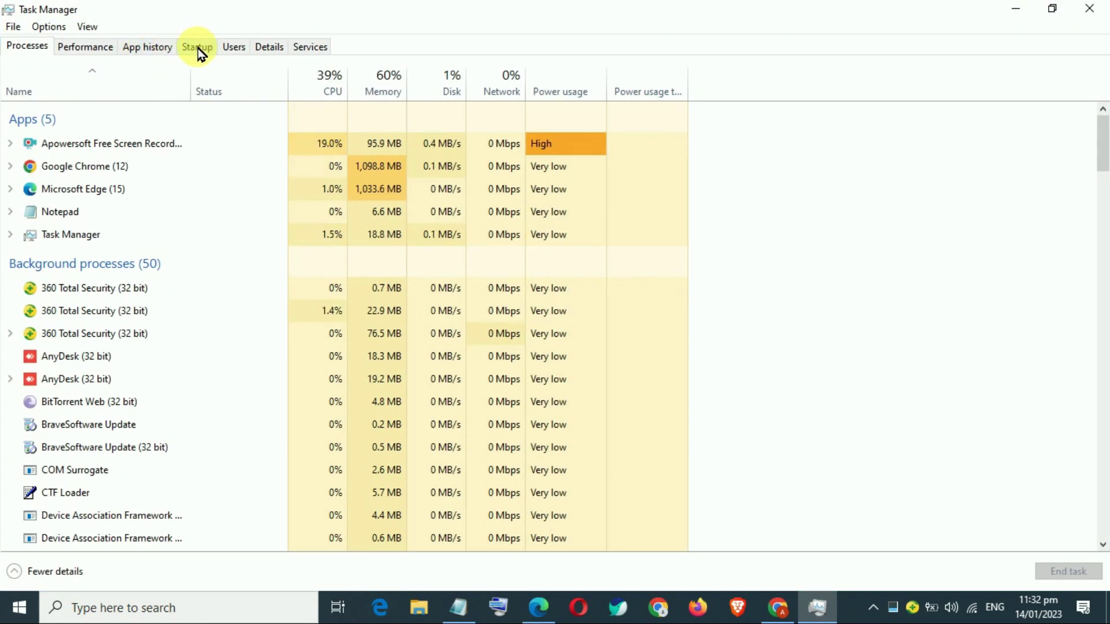
left_click(198, 47)
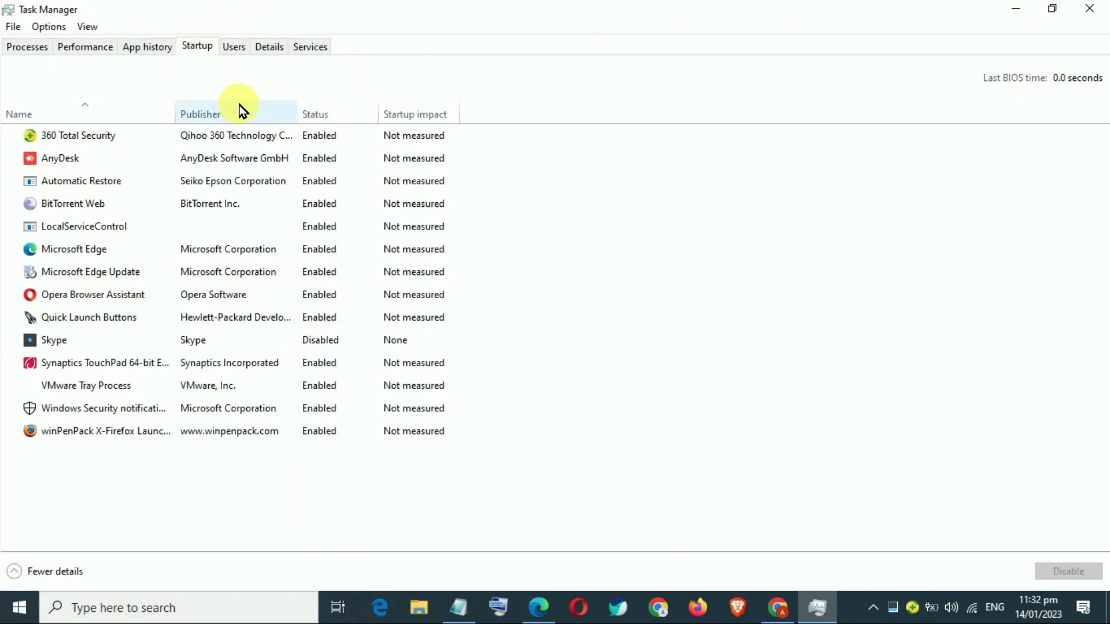
Step: Disable AnyDesk, Automatic Restore, BitTorrent Web and LocalServiceControl at startup
left_click(192, 139)
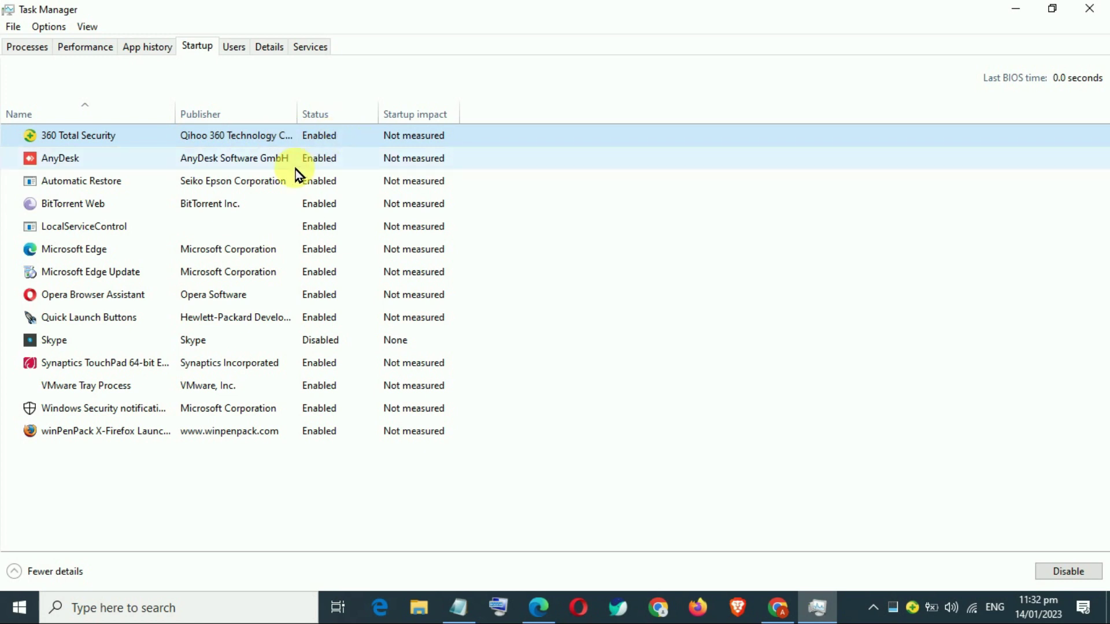
left_click(329, 164)
left_click(1051, 571)
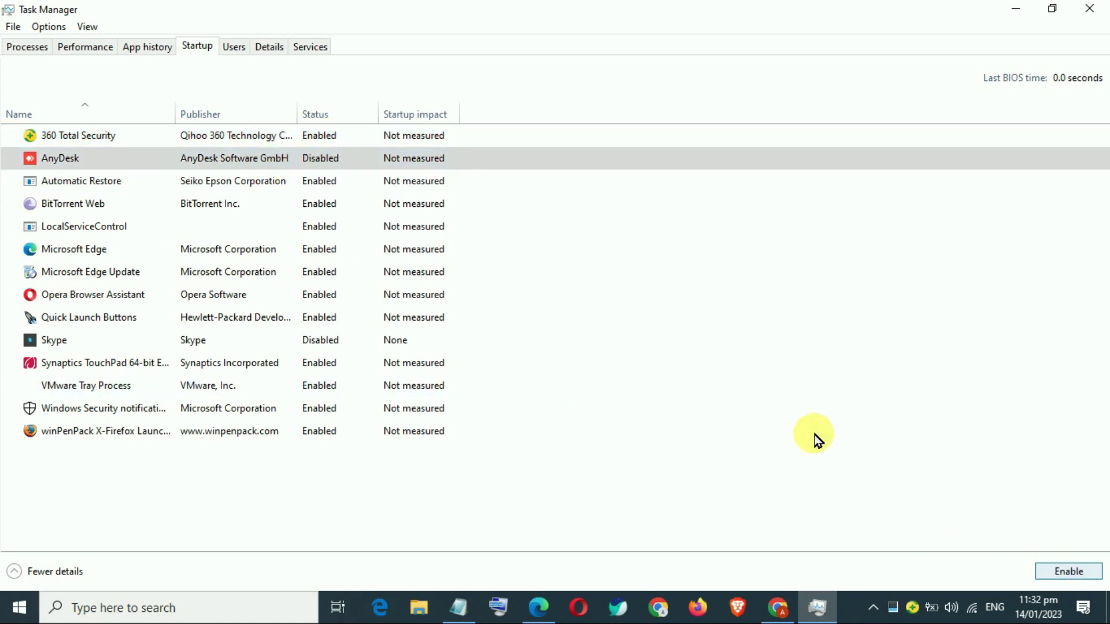
left_click(251, 184)
left_click(1087, 572)
left_click(318, 202)
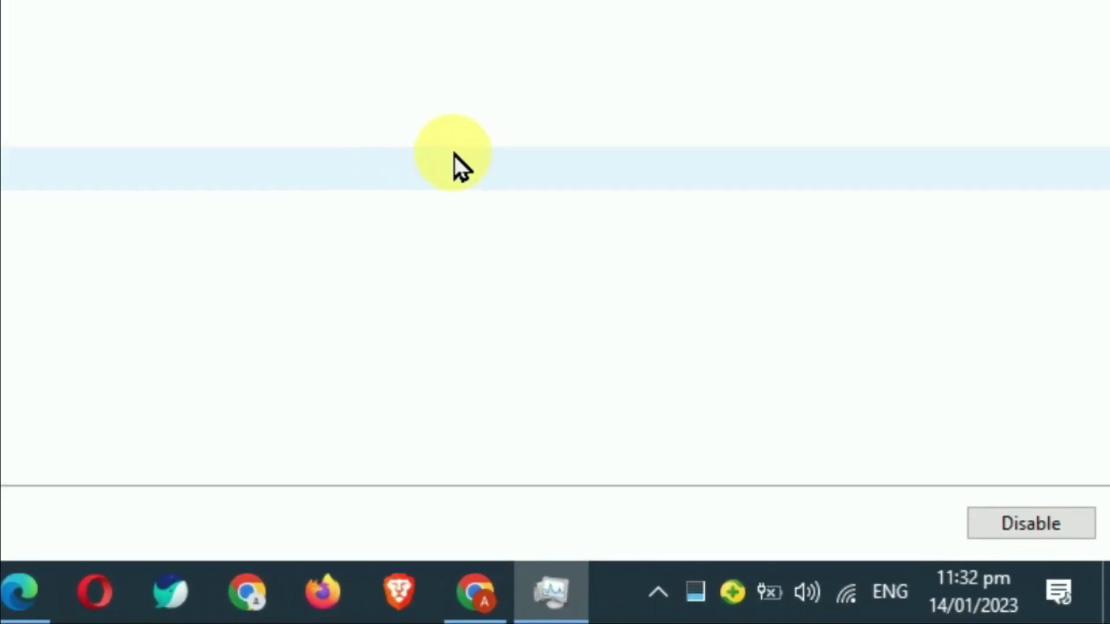
left_click(1032, 531)
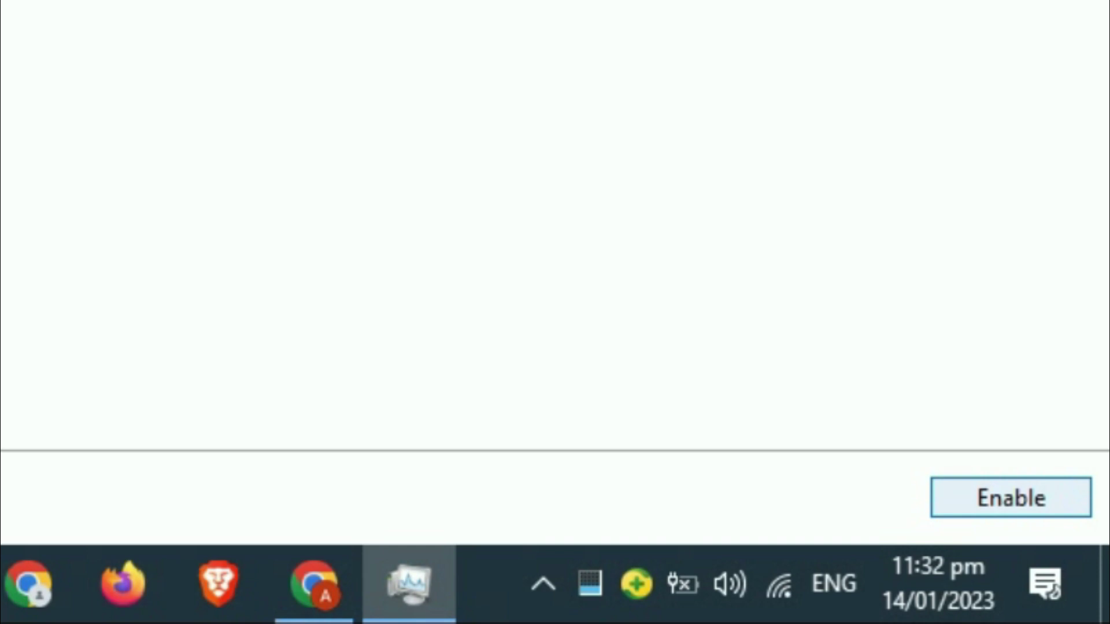
left_click(46, 45)
left_click(1020, 503)
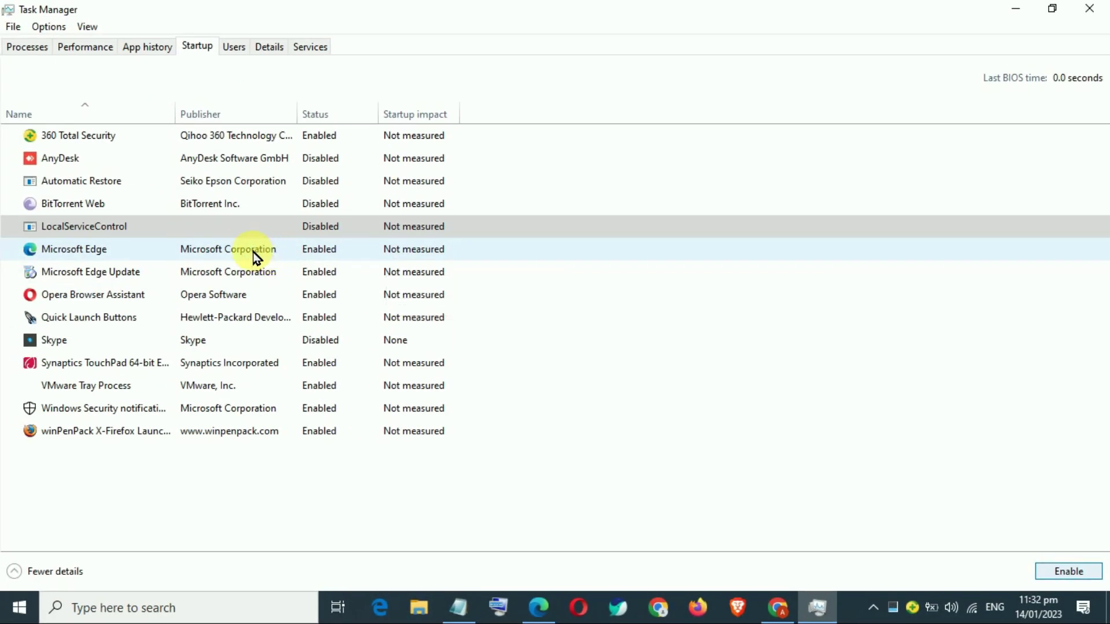
Step: Disable Microsoft Edge, Microsoft Edge Update, Opera Browser Assistant and Quick Launch Buttons at startup
left_click(254, 256)
left_click(1063, 569)
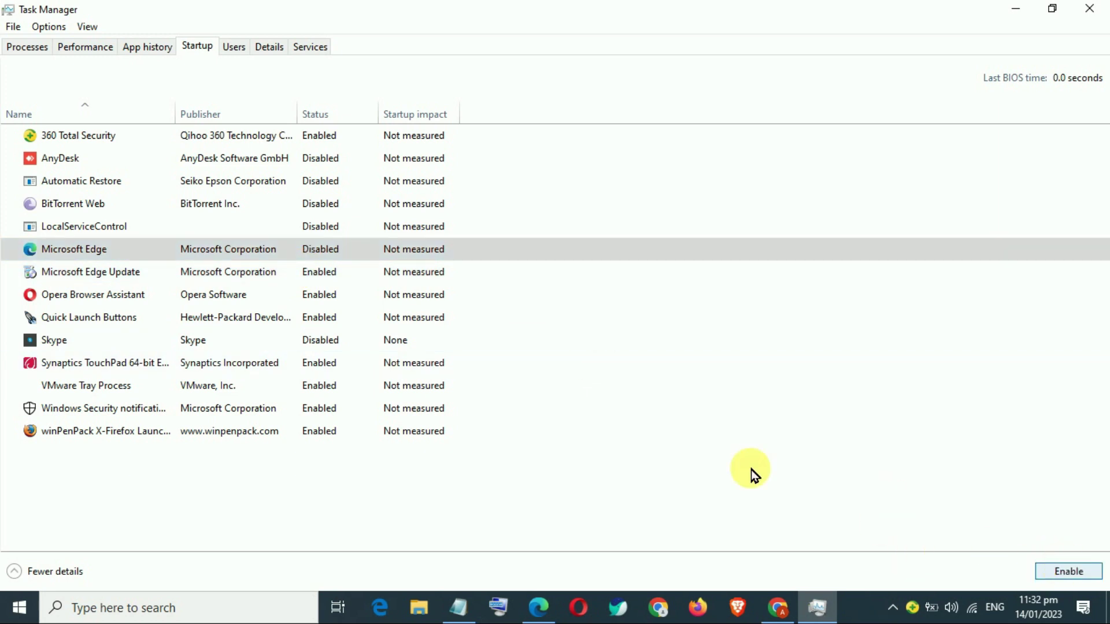
left_click(218, 273)
left_click(1073, 573)
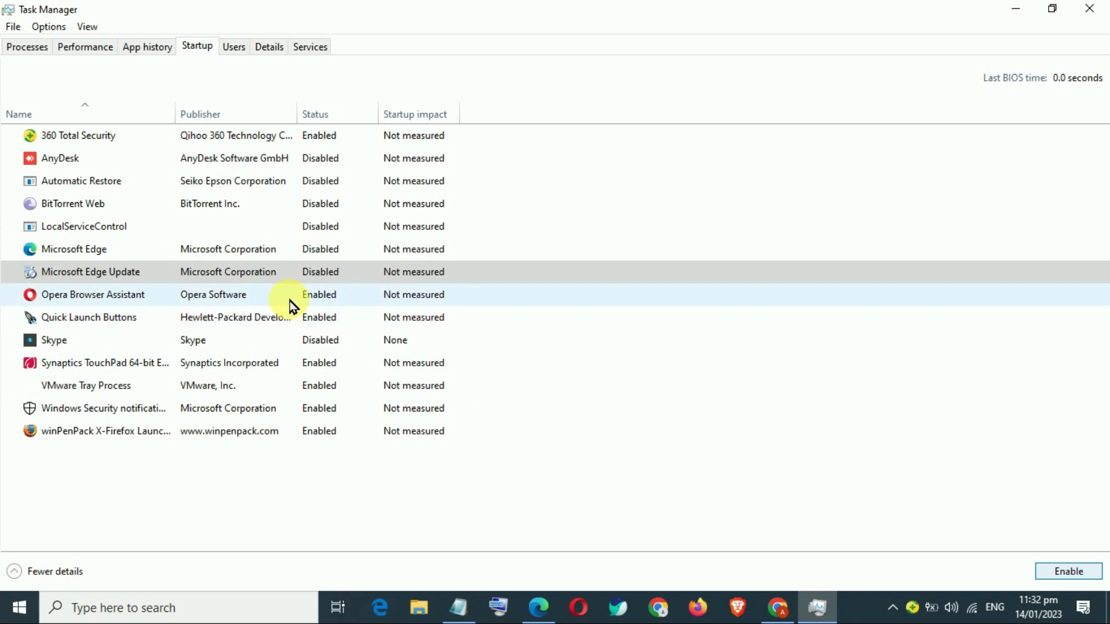
left_click(218, 296)
left_click(1066, 570)
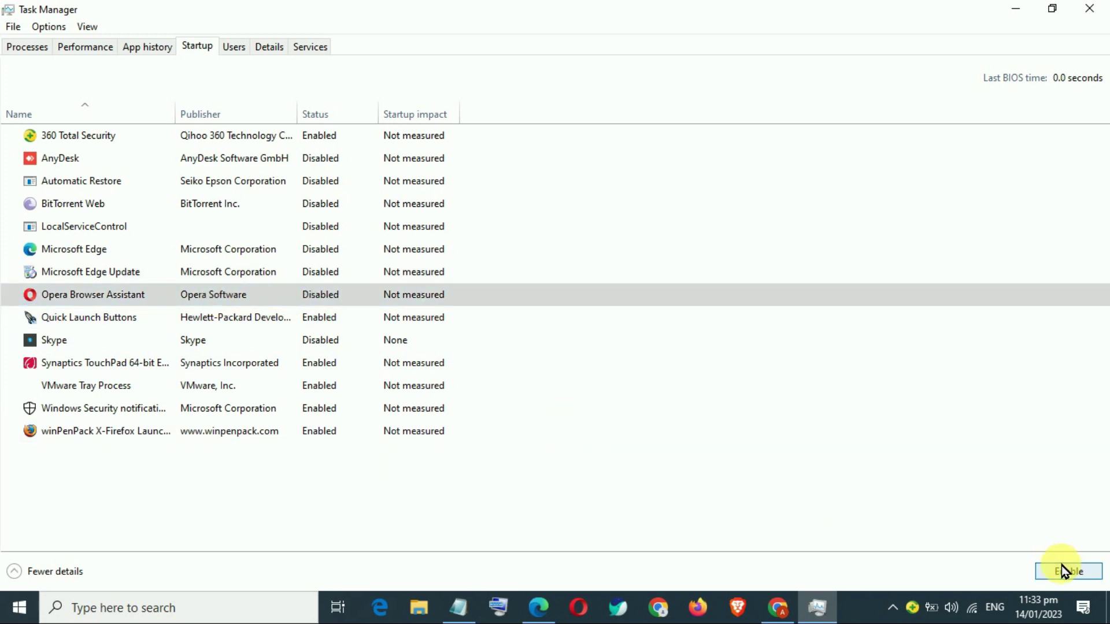
left_click(230, 321)
left_click(1070, 571)
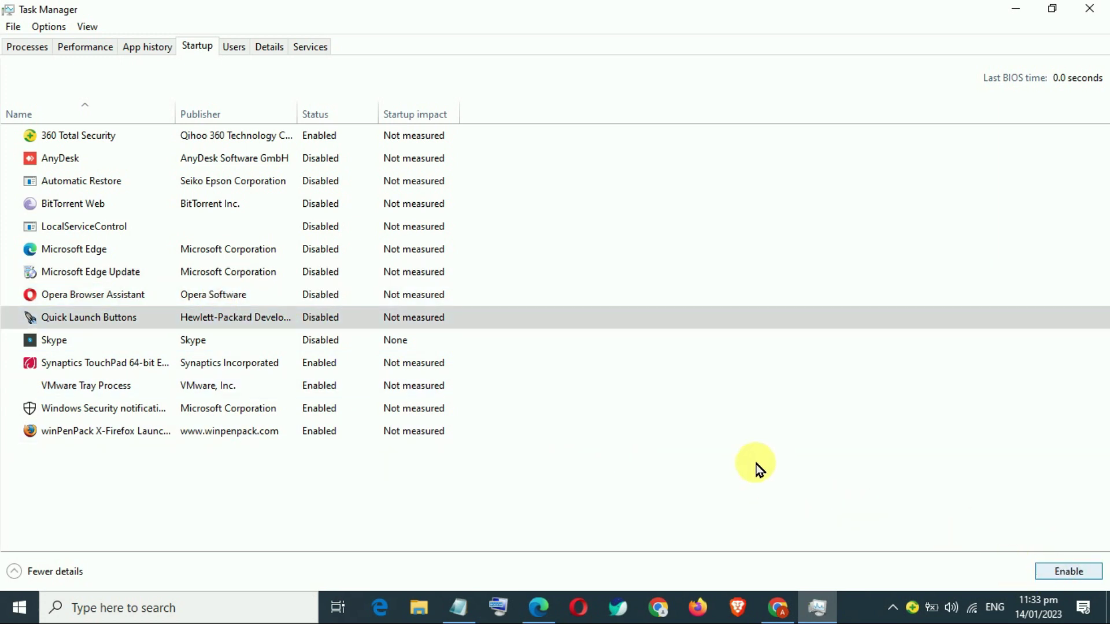
Step: Disable VMware Tray Process and the winPenPack X-Firefox launcher at startup, and close Task Manager
left_click(274, 371)
left_click(292, 387)
left_click(1076, 573)
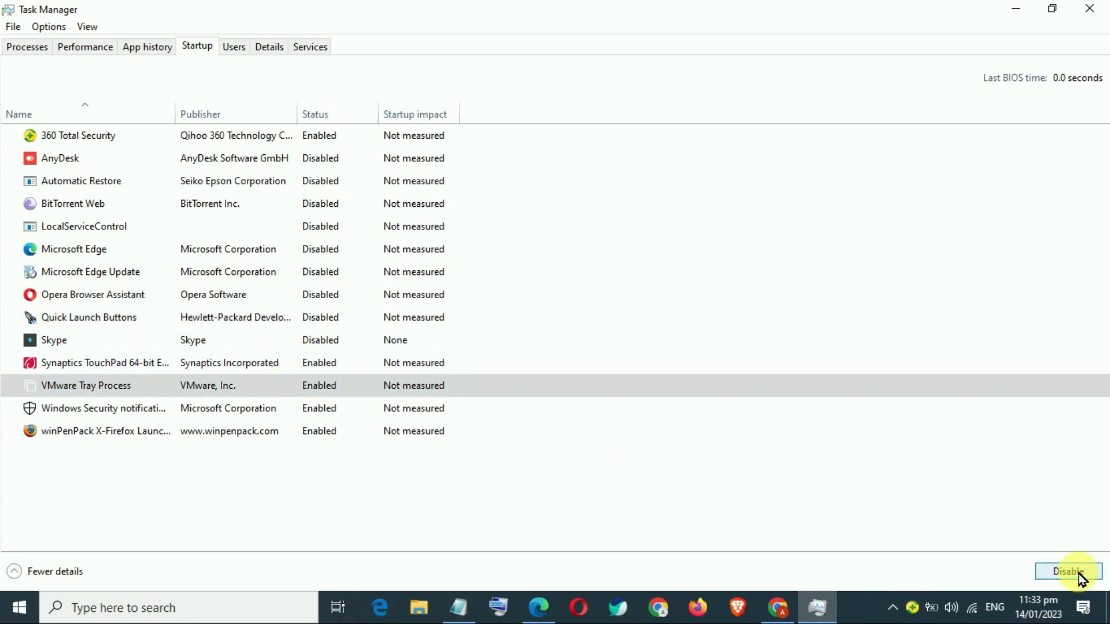
left_click(326, 407)
left_click(285, 434)
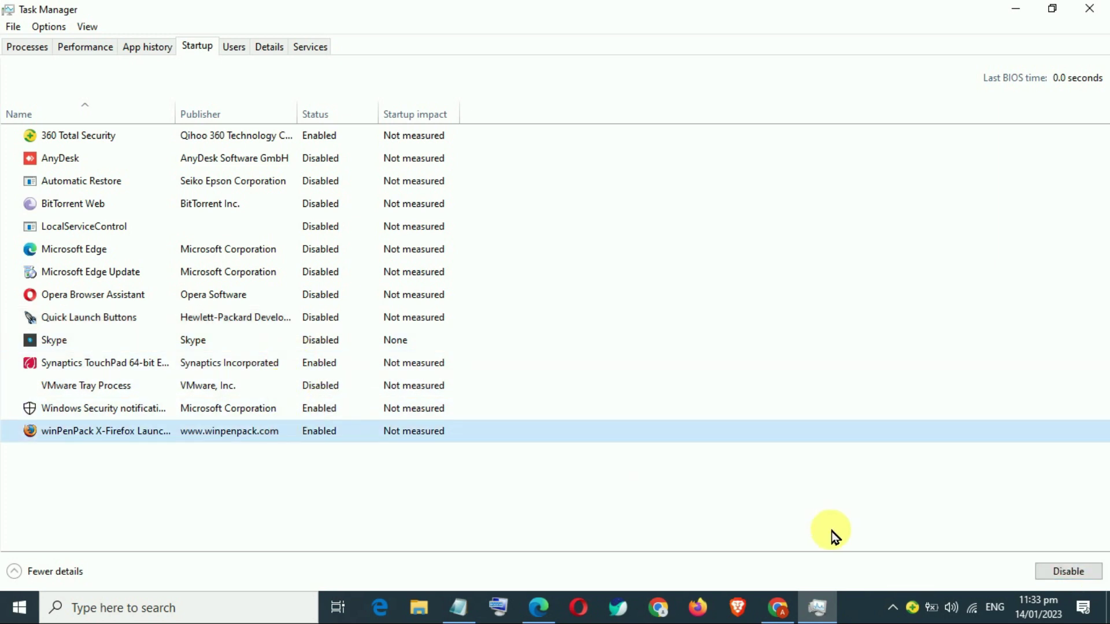
left_click(1067, 574)
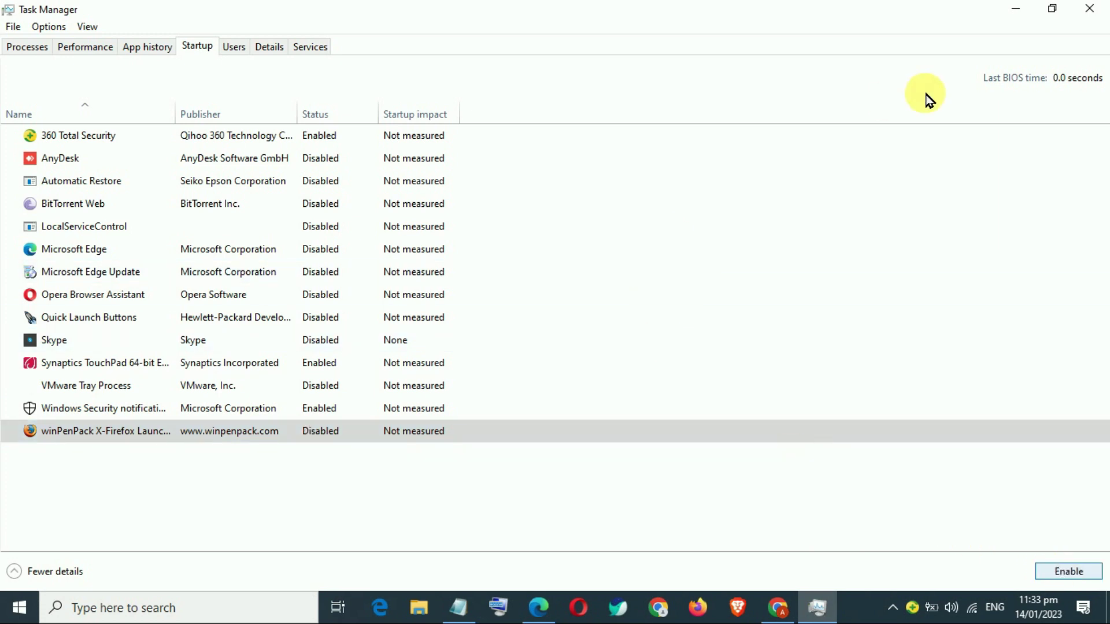
left_click(1089, 9)
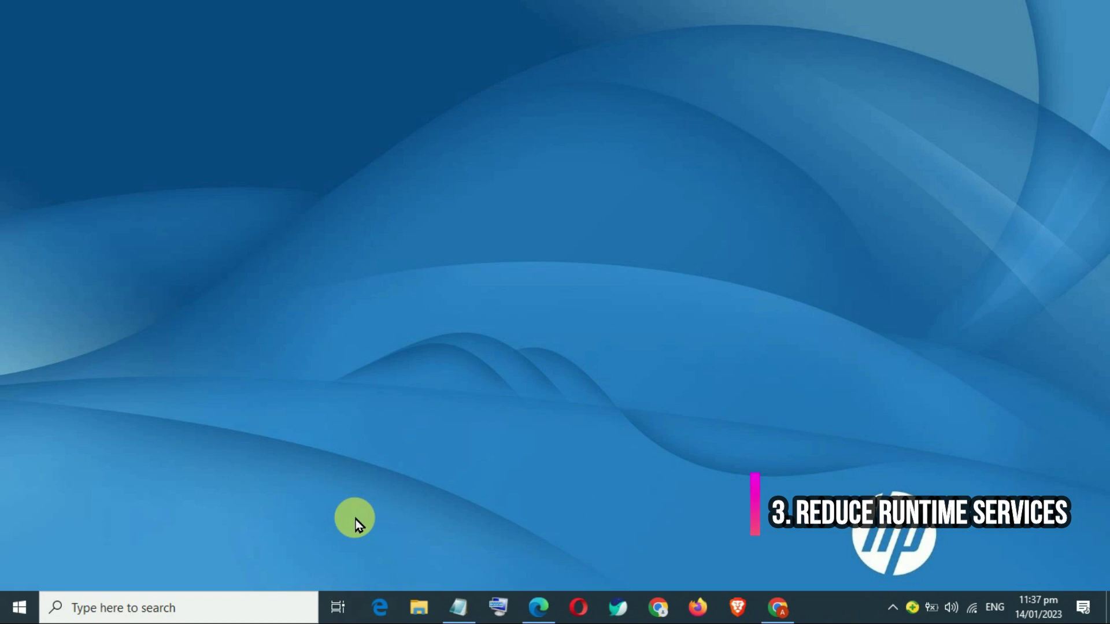
Step: Open System Configuration with the msconfig command and hide all Microsoft services in its services list
key("super+r")
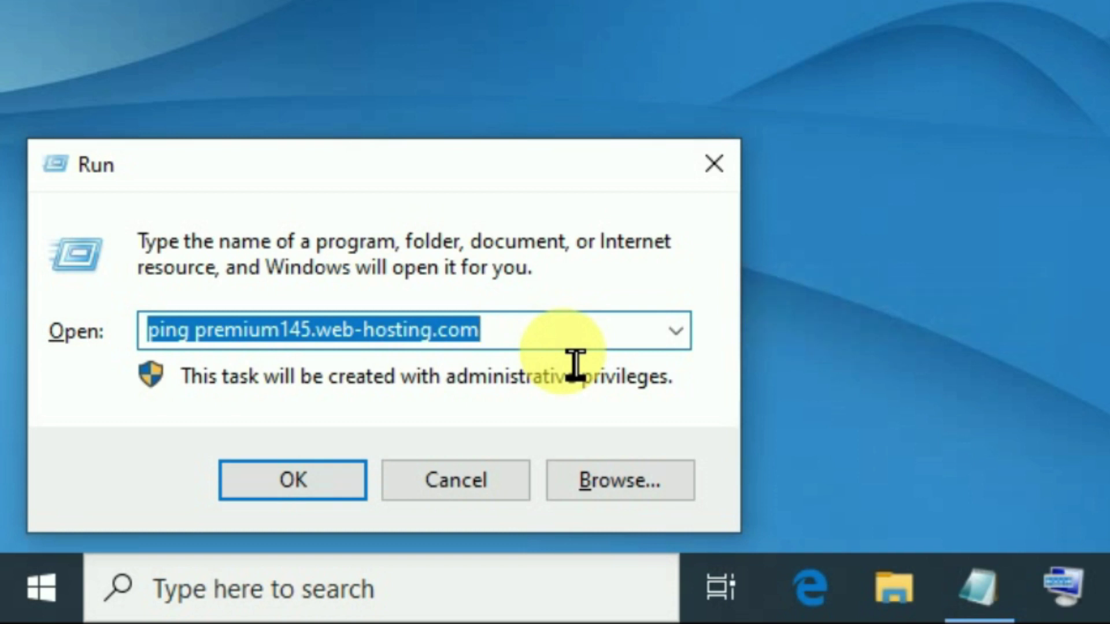
type("msconfig")
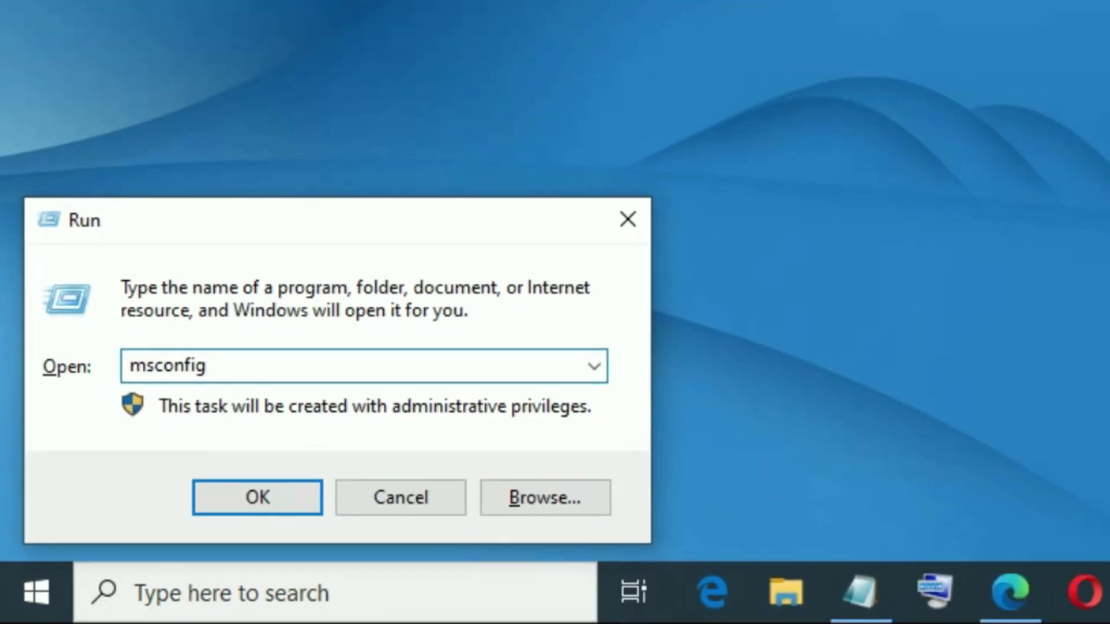
key("Return")
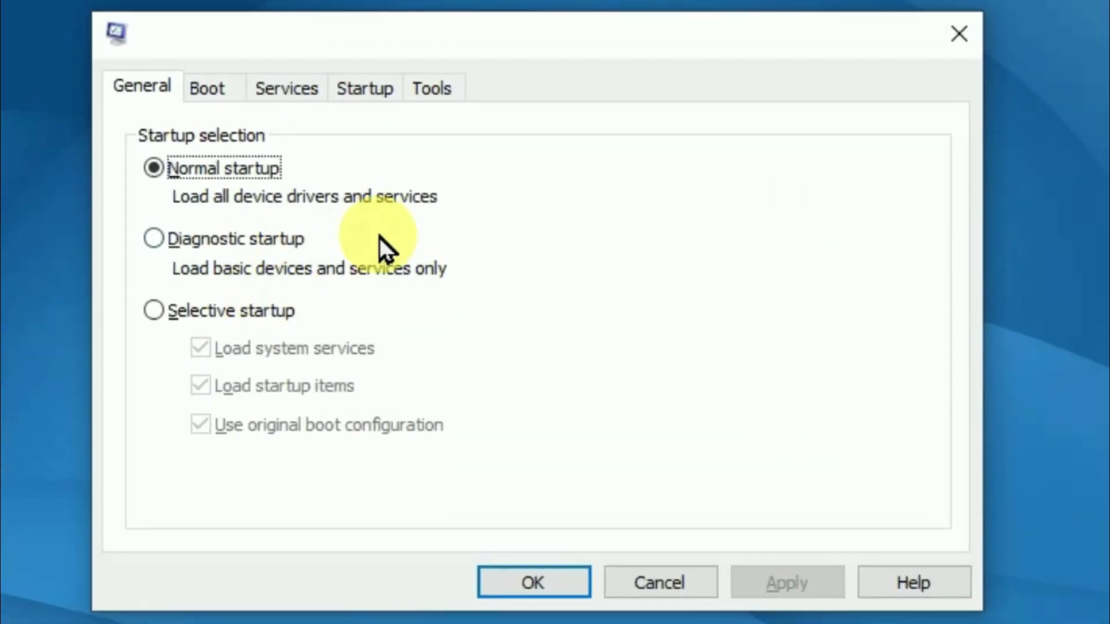
left_click(290, 88)
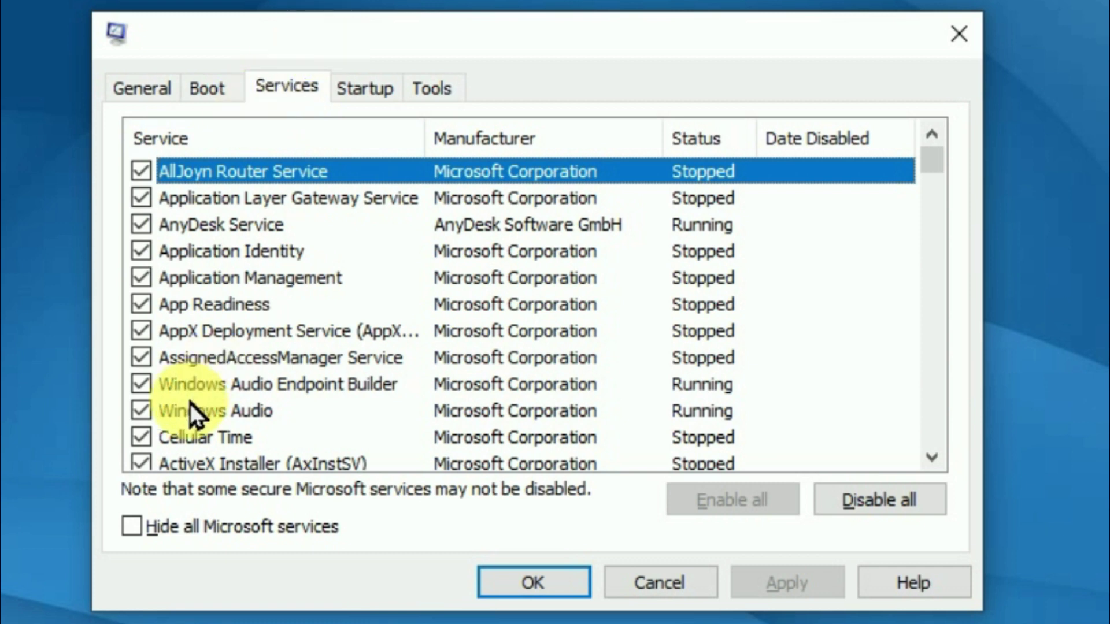
left_click(160, 533)
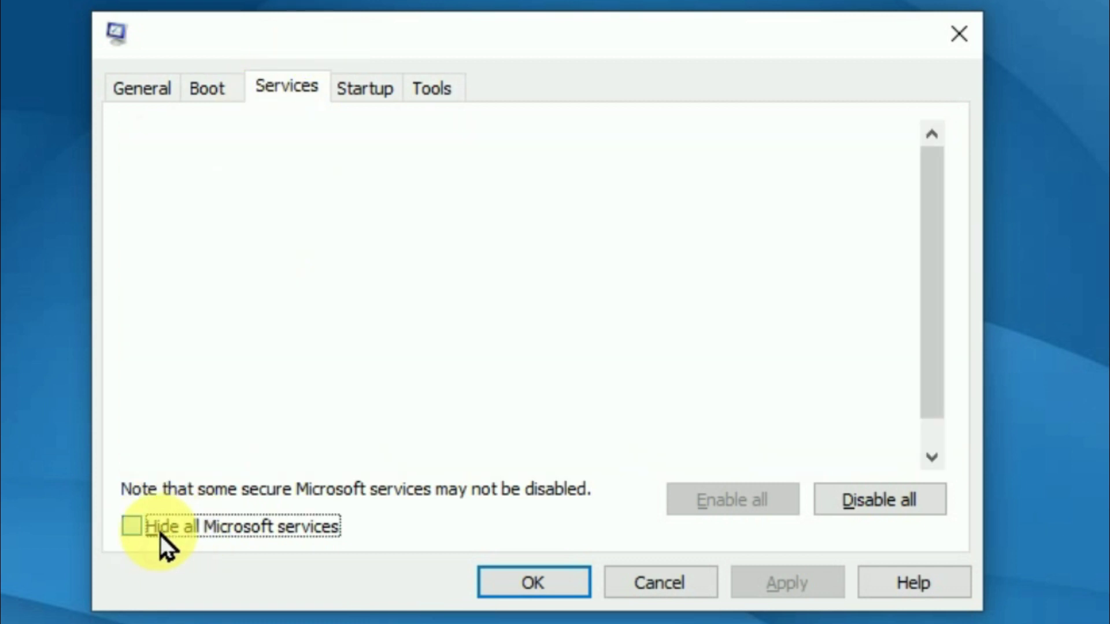
Step: Untick AnyDesk Service, the AOMEI Backupper Scheduler service and both Brave Update services
double_click(222, 173)
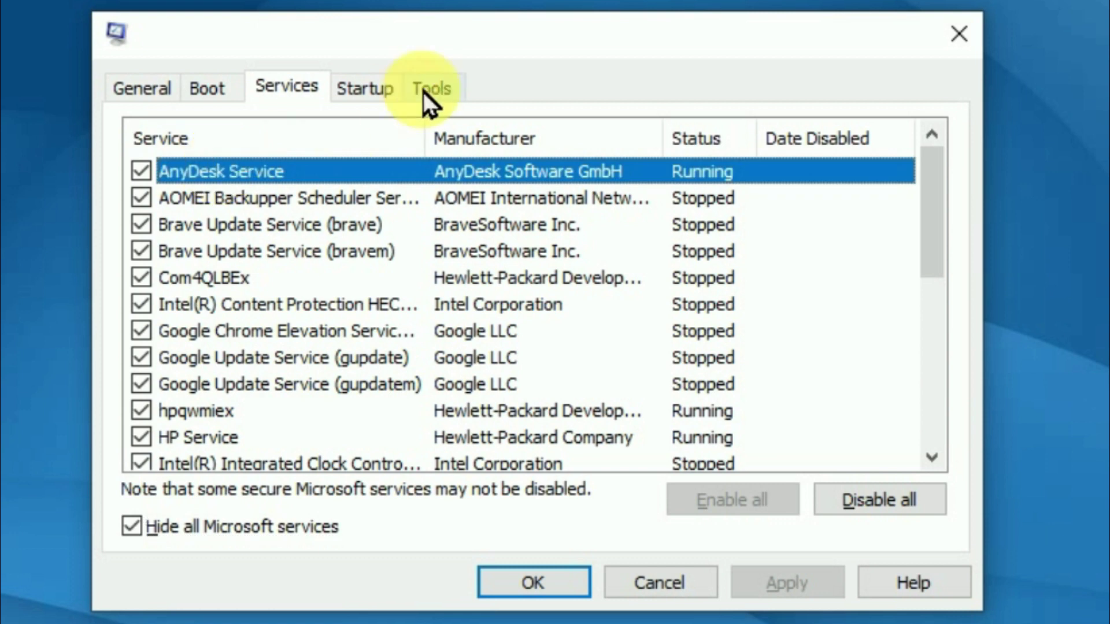
key("Down")
key("space")
key("Down")
key("space")
key("Down")
key("space")
key("Down")
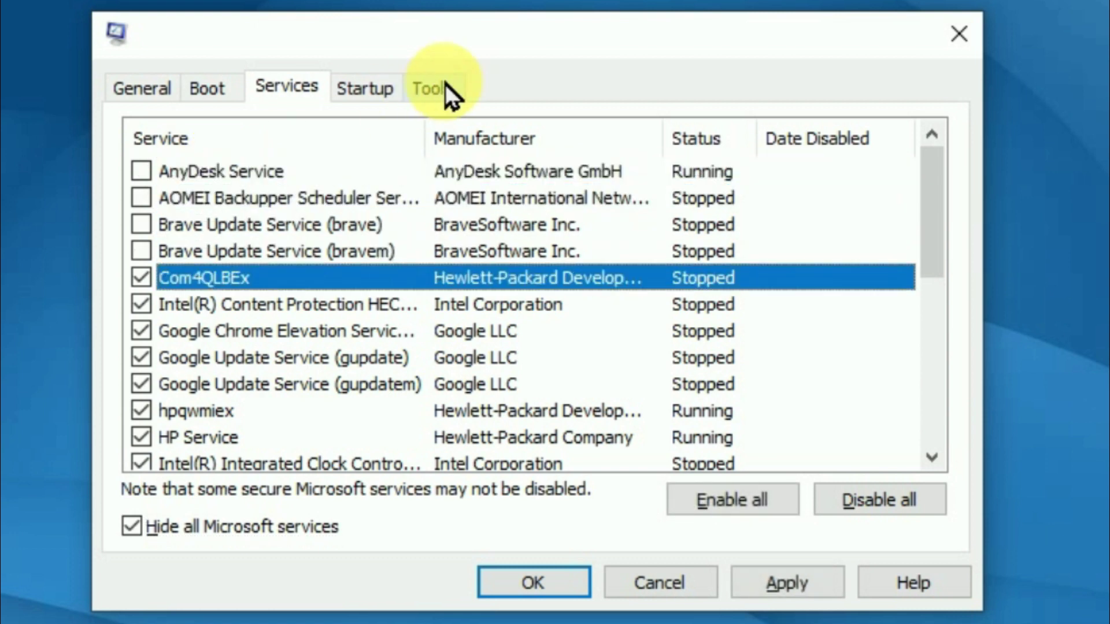
Step: Untick Com4QLBEx, the Intel Content Protection service, the Google Chrome Elevation service and both Google Update services
key("Down")
key("space")
key("Down")
key("space")
key("Down")
key("space")
key("Down")
key("space")
key("Down")
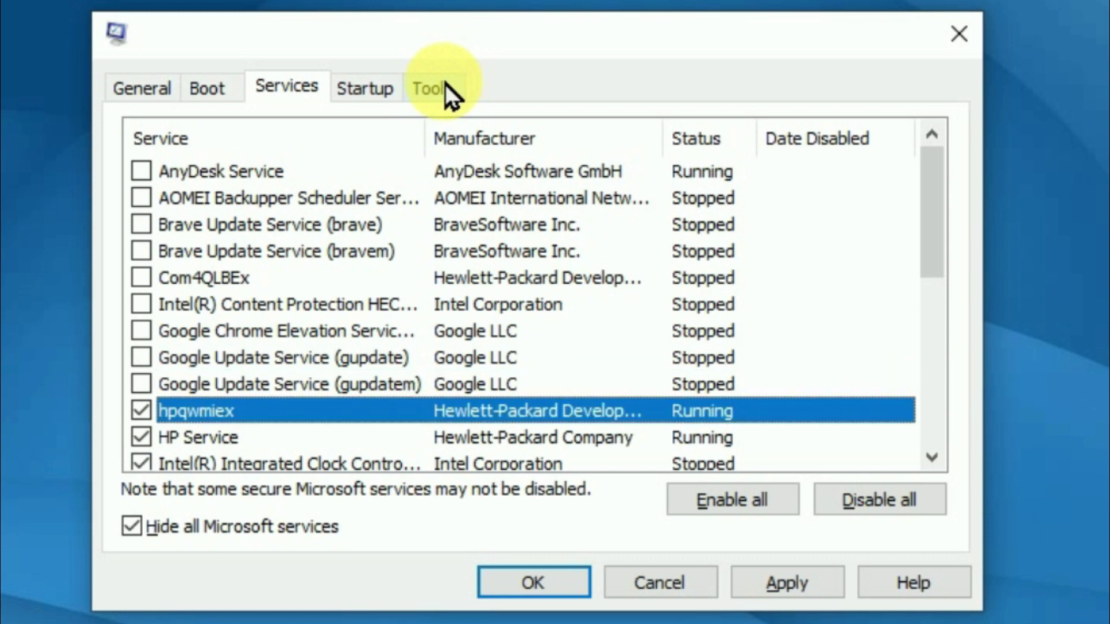
Step: Untick hpqwmiex, HP Service, the Intel Integrated Clock service and Mozilla Maintenance Service
key("space")
key("Down")
key("space")
key("Down")
key("space")
key("Down")
key("space")
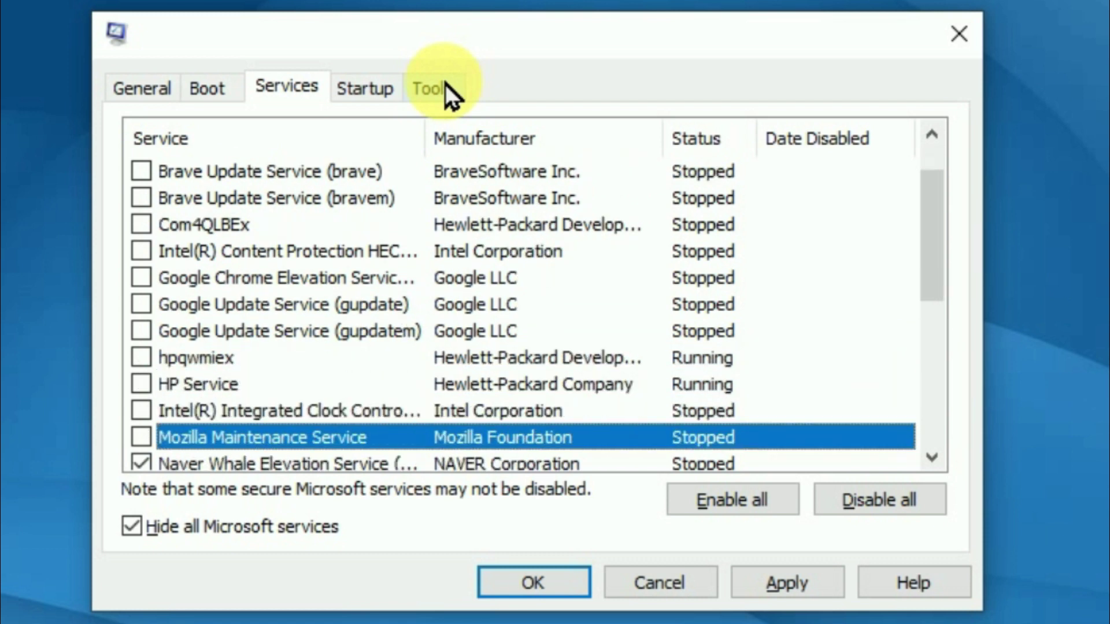
Step: Untick the Naver Whale Elevation, Corel License Validation and QHProtected services, skipping 360 Total Security
key("Down")
key("space")
key("Down")
key("space")
key("Down")
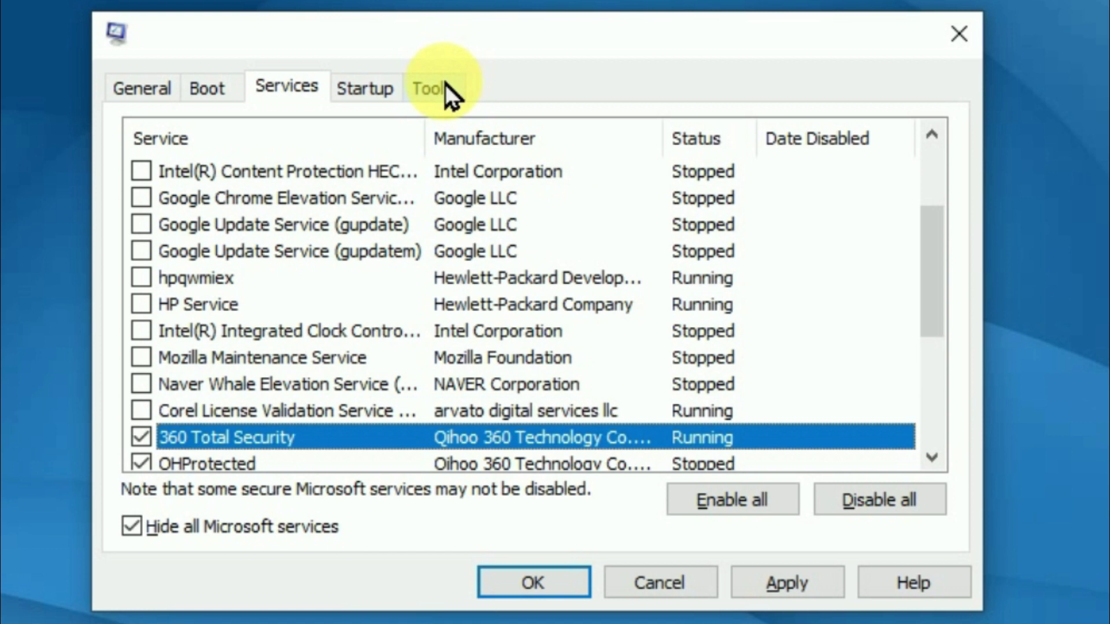
key("Down")
key("space")
key("Down")
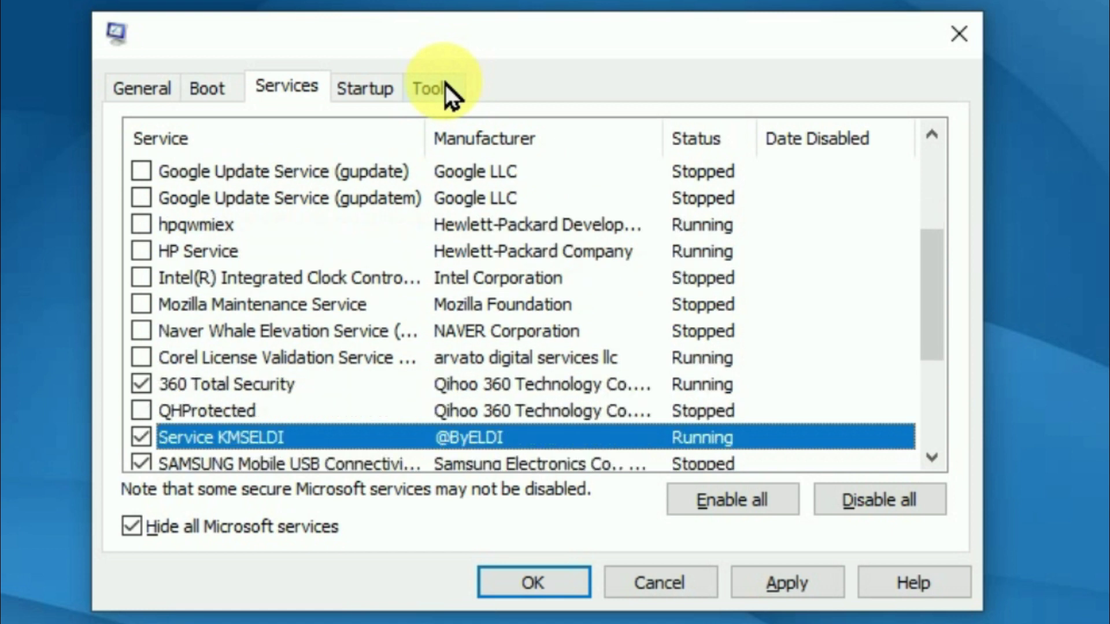
Step: Untick Service KMSELDI, the SAMSUNG Mobile USB Connectivity service and VMware Authorization Service
key("Down")
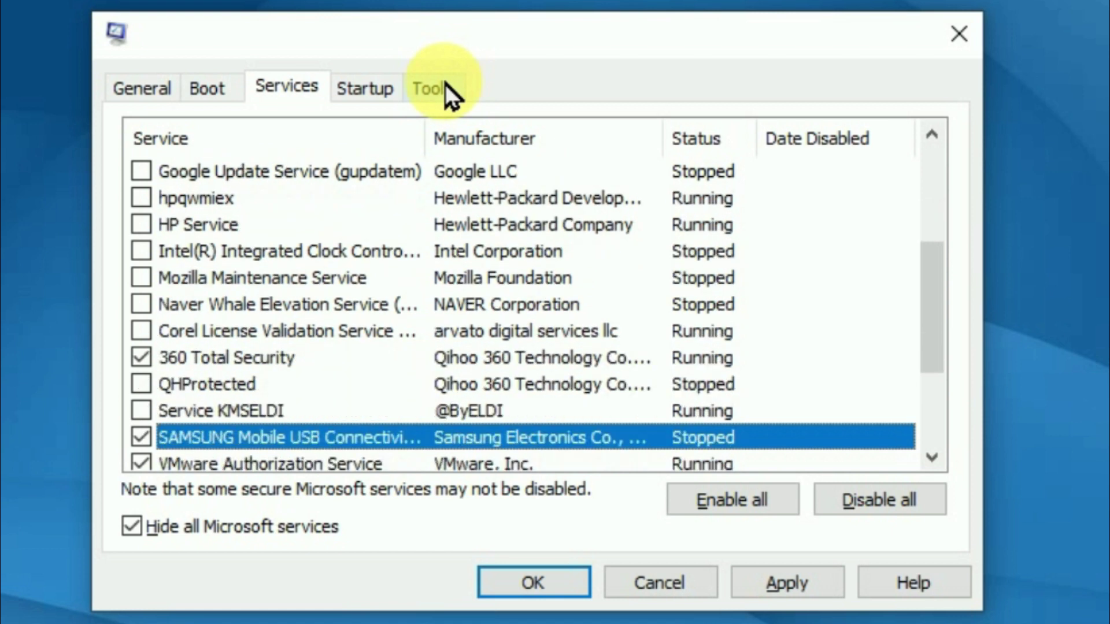
key("space")
key("Down")
key("Down")
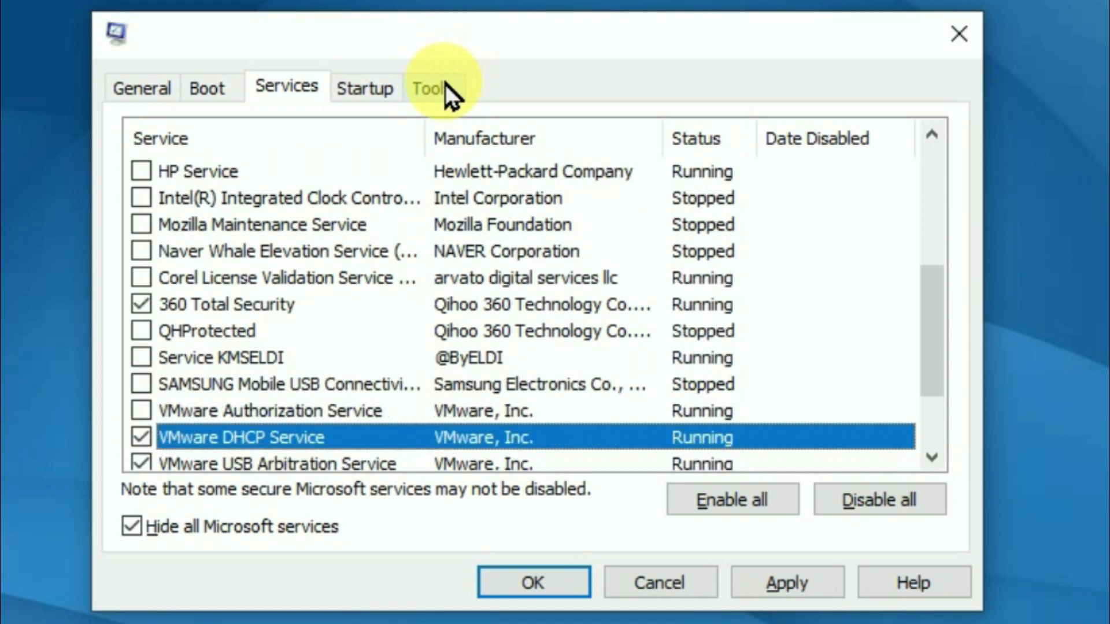
Step: Untick the VMware DHCP, USB Arbitration, NAT and Workstation Server services, plus Whale Update Service
key("Down")
key("space")
key("Down")
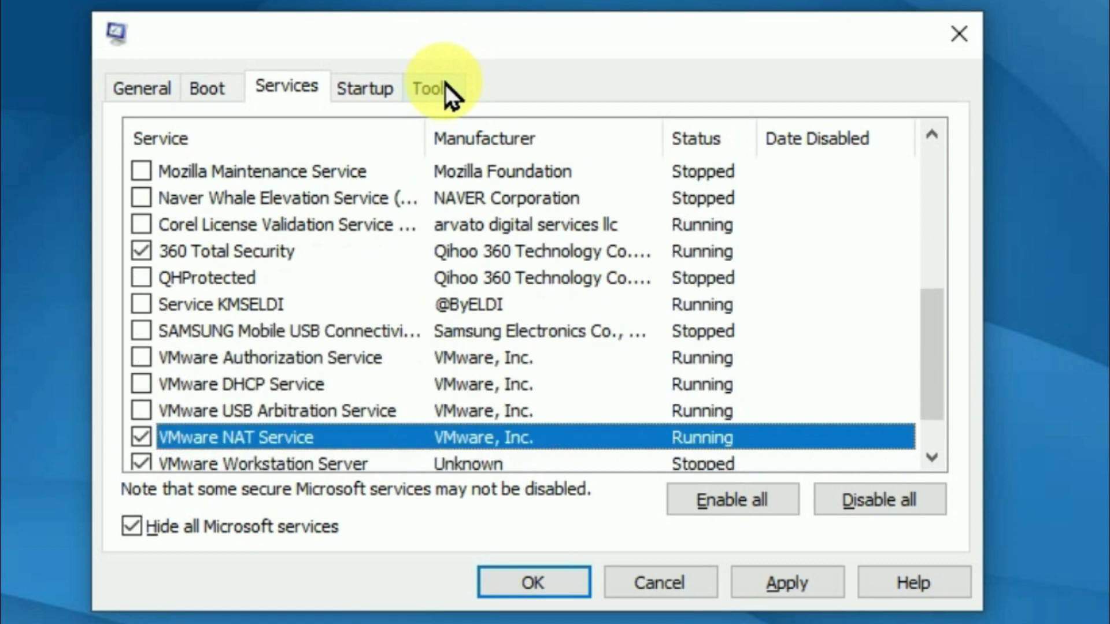
key("space")
key("Down")
key("space")
key("Down")
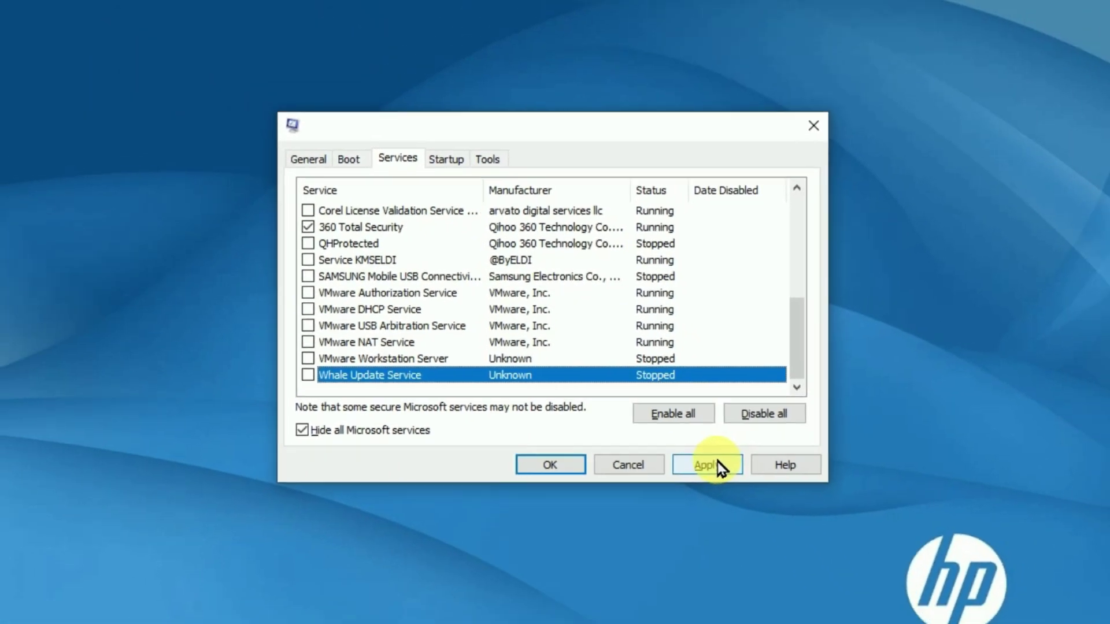
Step: Apply the service changes and exit System Configuration without restarting, choosing not to show the restart message again
left_click(717, 466)
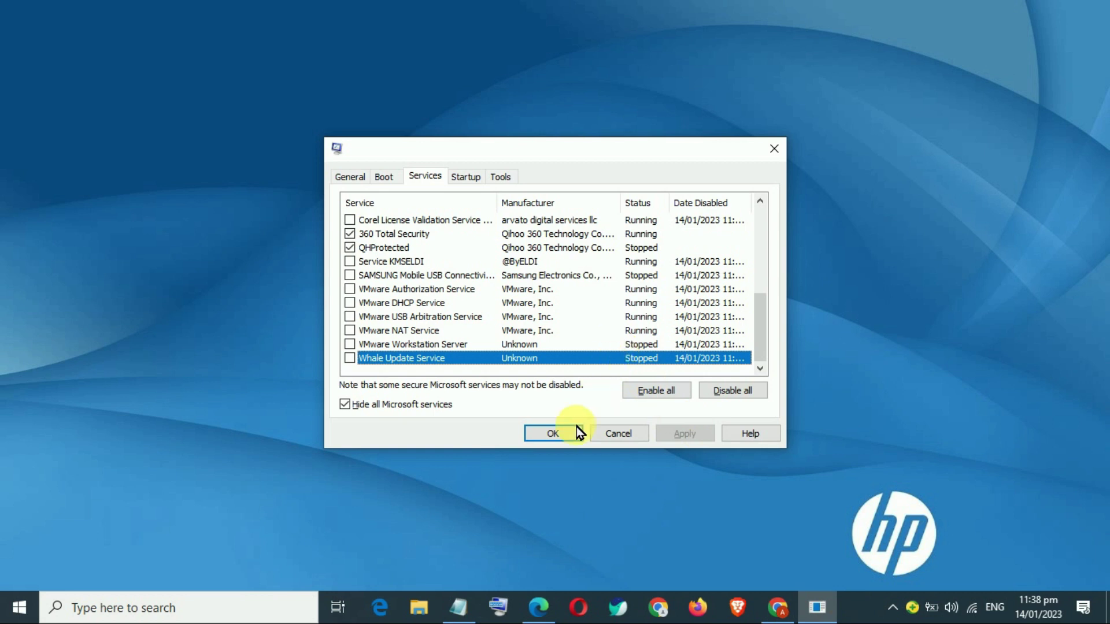
left_click(556, 436)
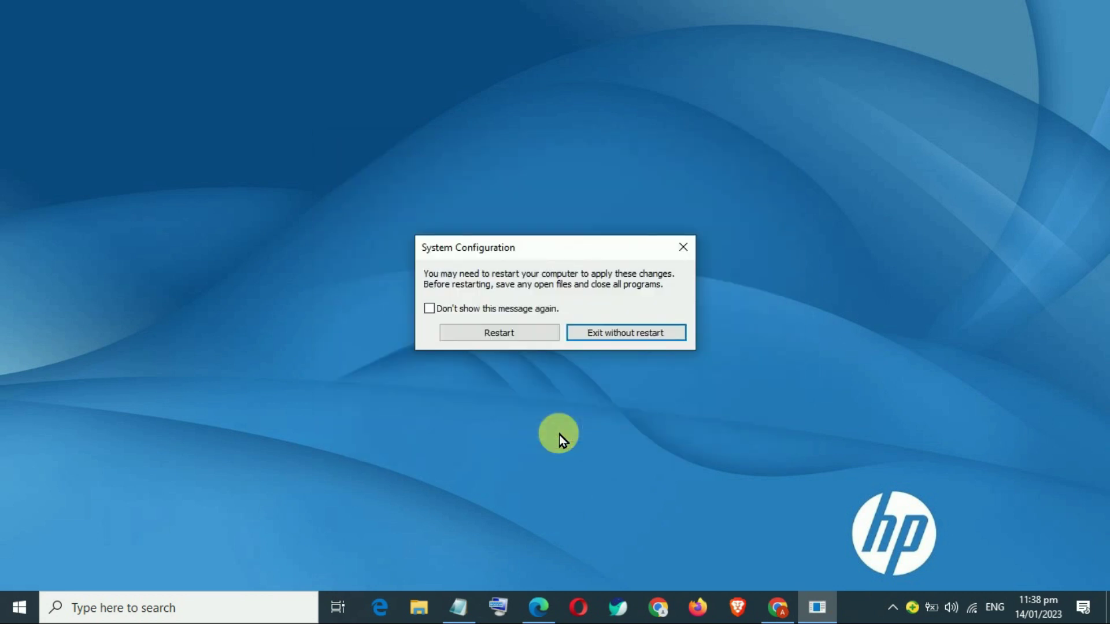
left_click(492, 308)
left_click(608, 336)
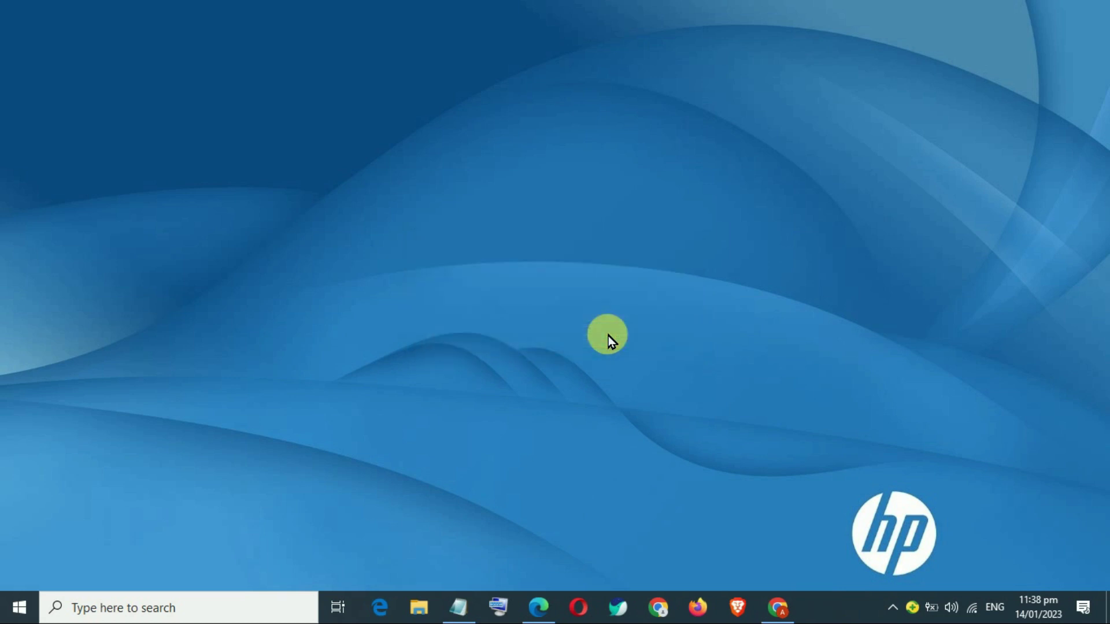
Step: Open the Windows Temp folder by running the command temp
key("super+r")
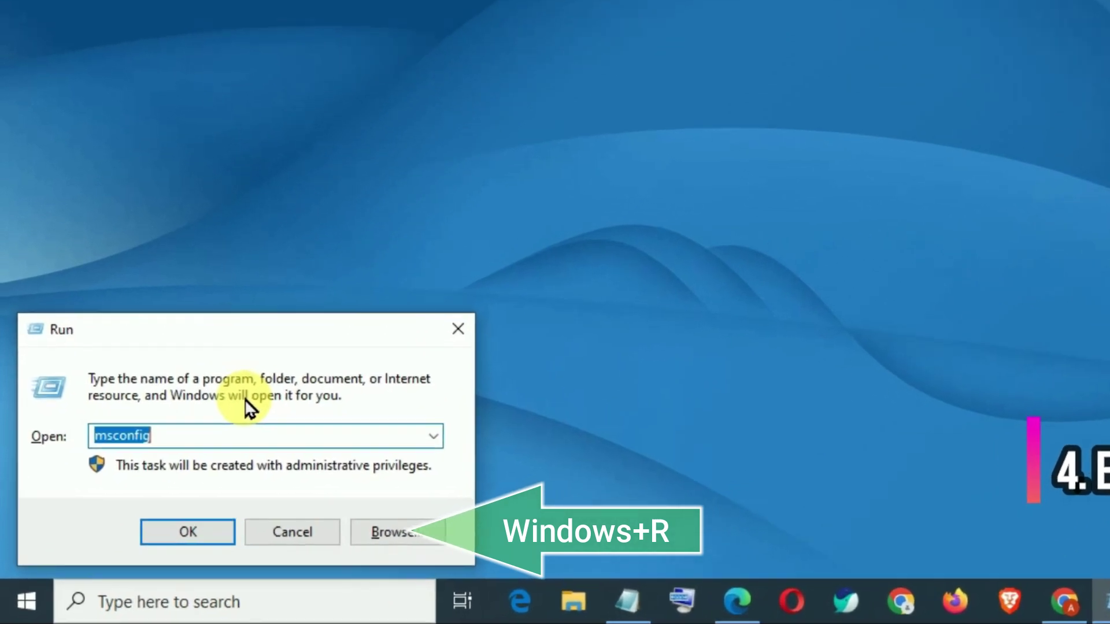
type("temp")
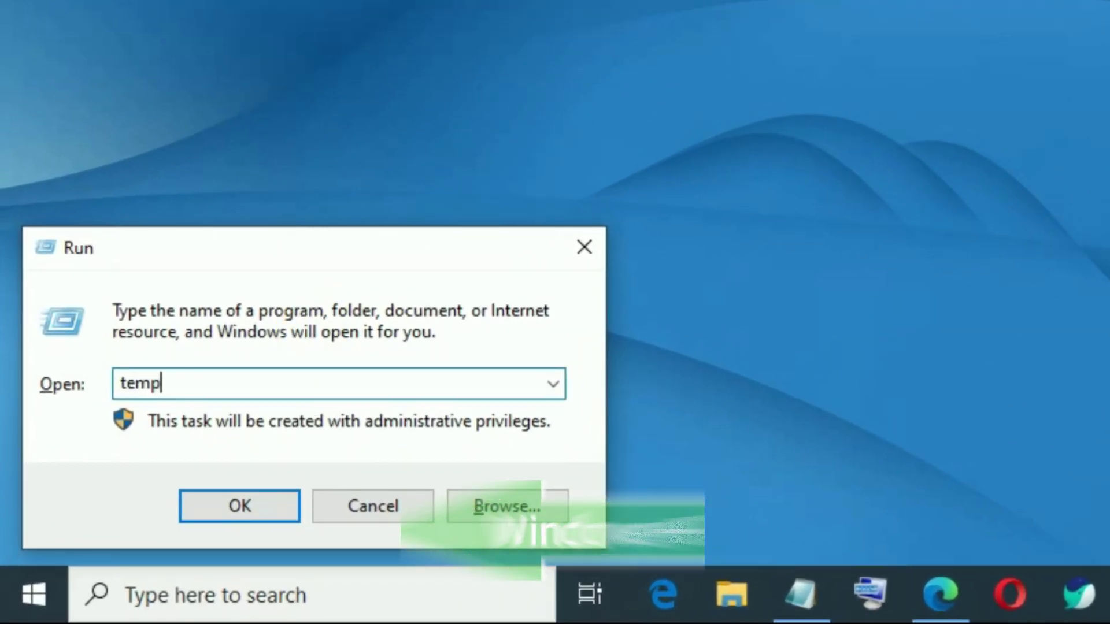
key("Return")
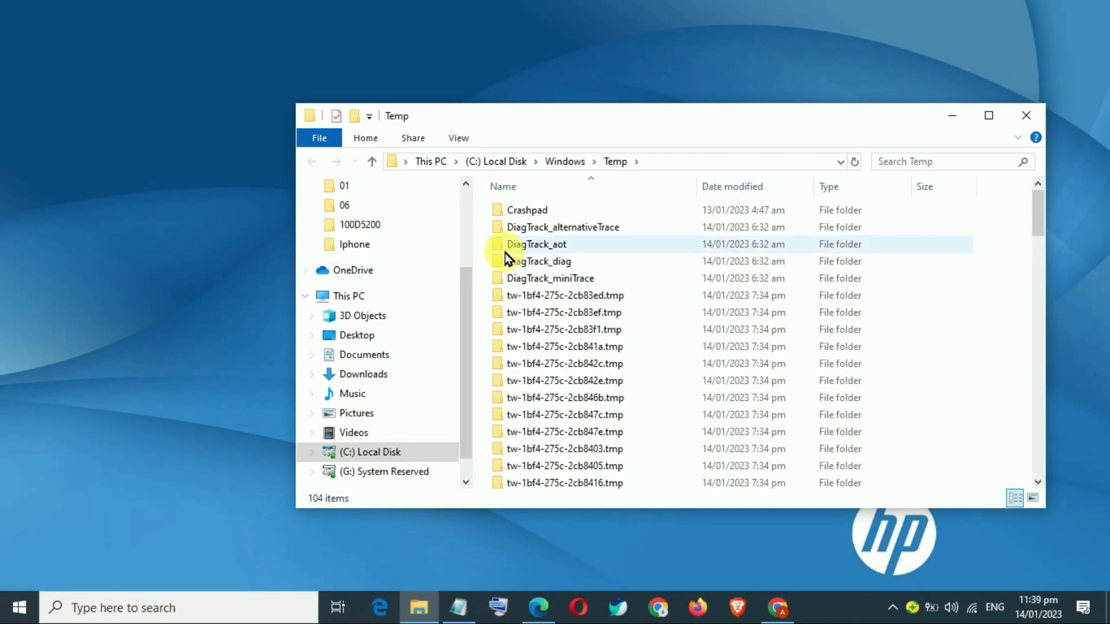
Step: Permanently delete everything in the Windows Temp folder, skipping all files in use, and close the folder
left_click(530, 231)
key("ctrl+a")
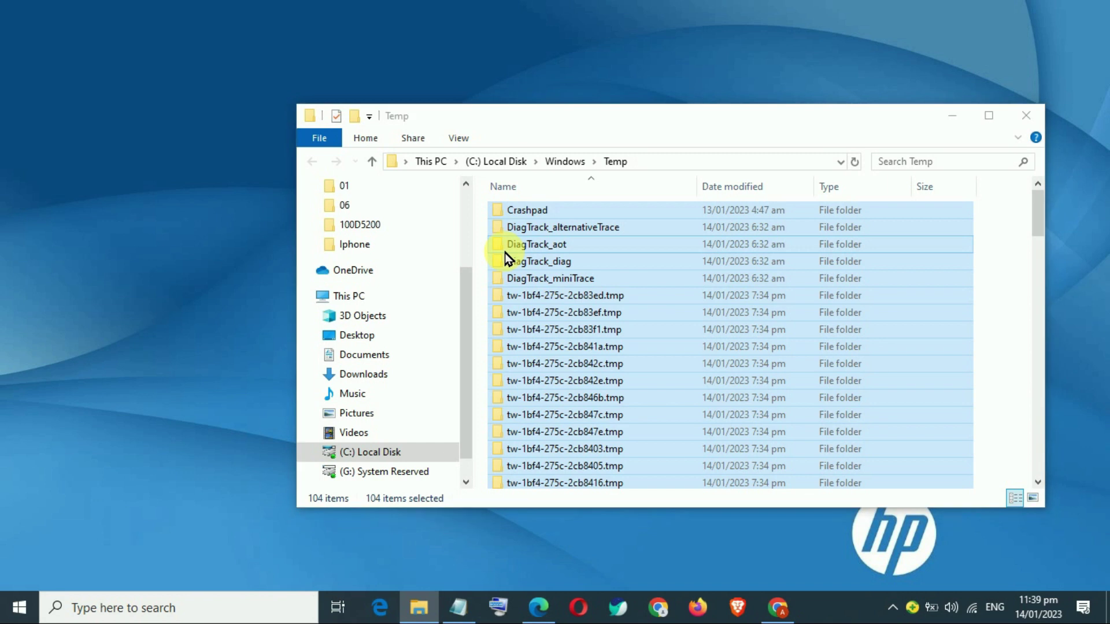
key("shift+Delete")
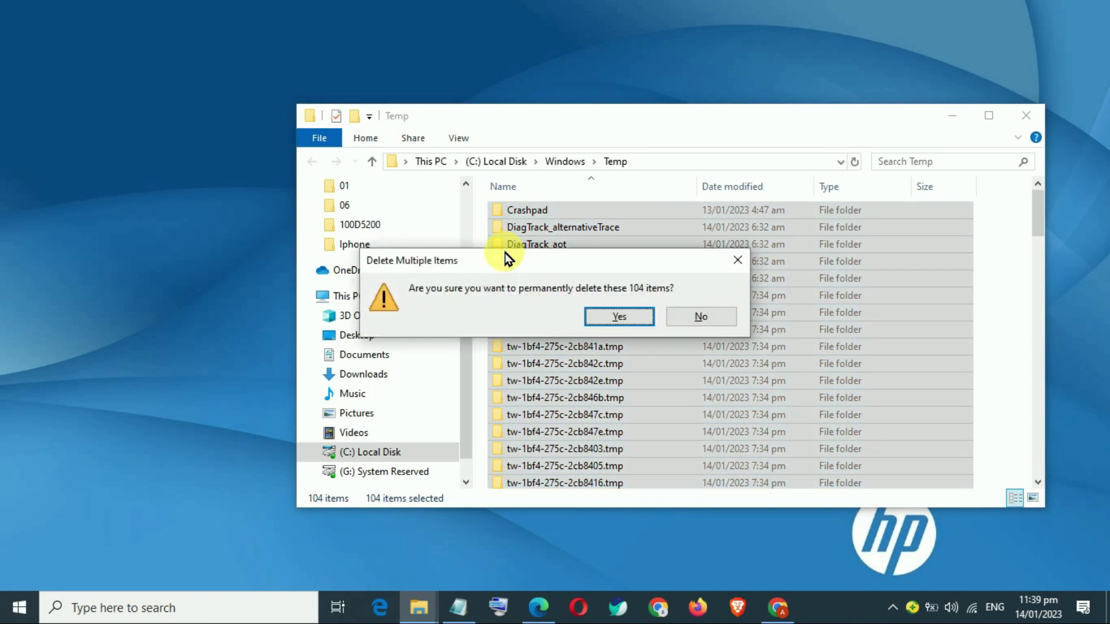
left_click(618, 318)
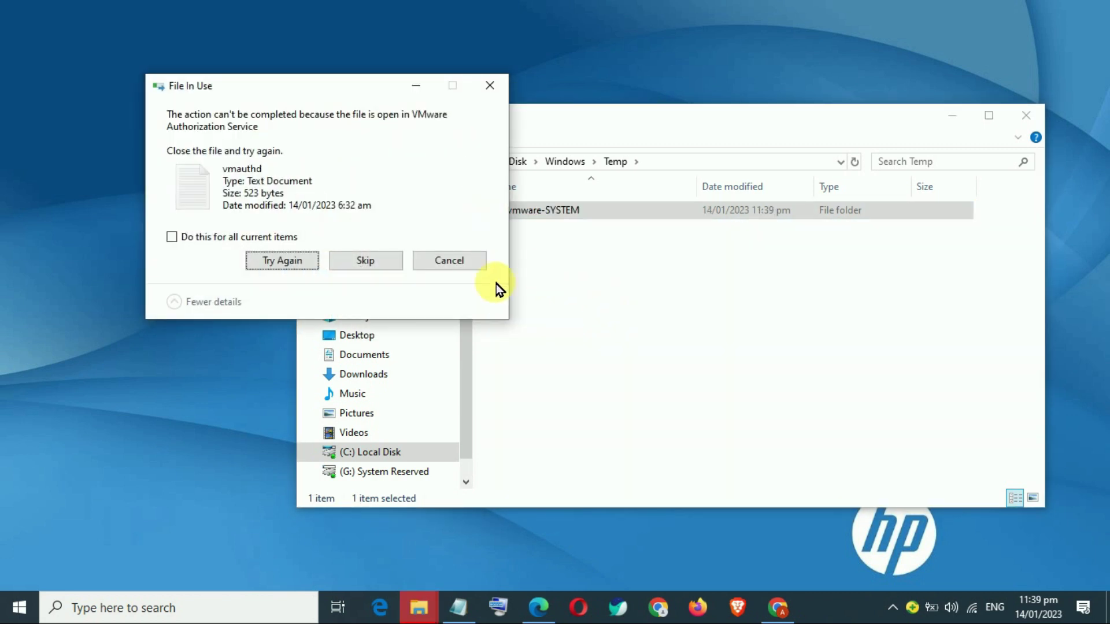
left_click(254, 237)
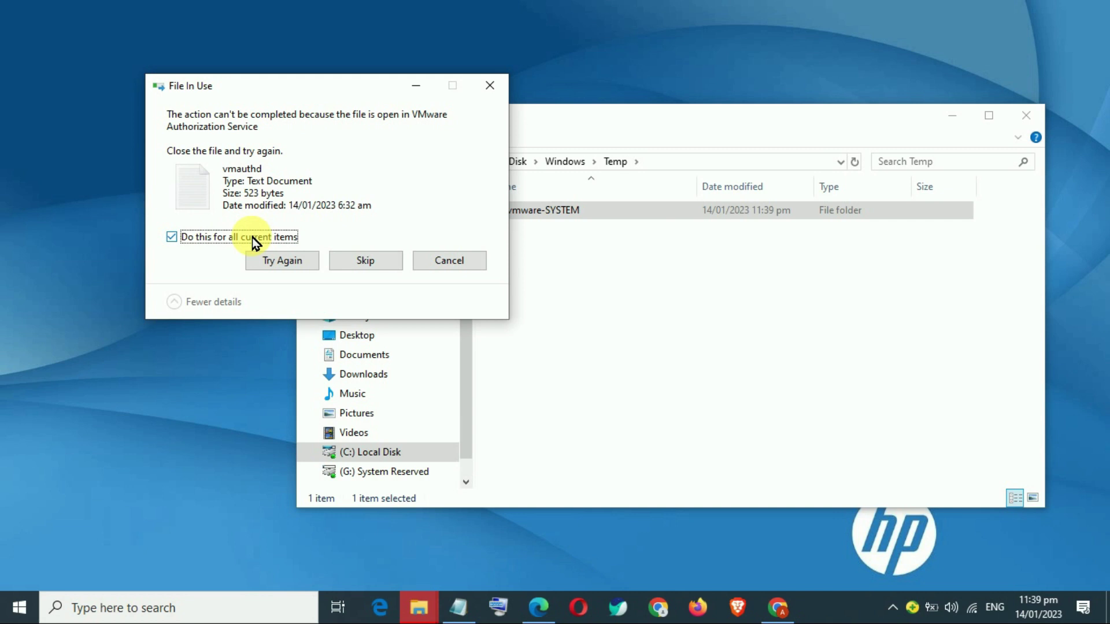
left_click(350, 265)
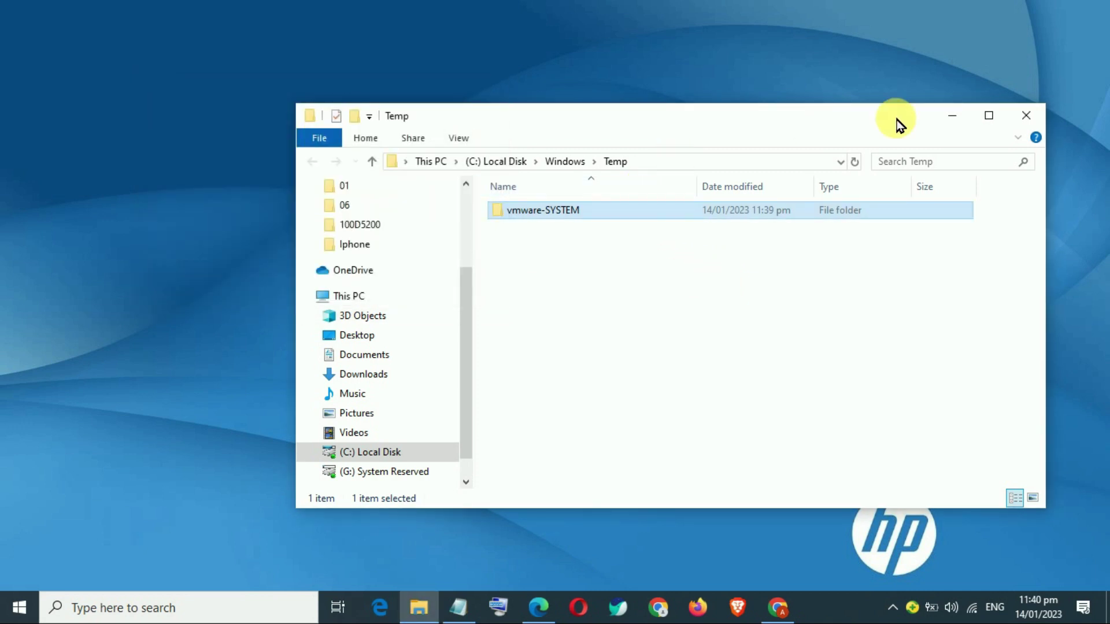
left_click(1021, 123)
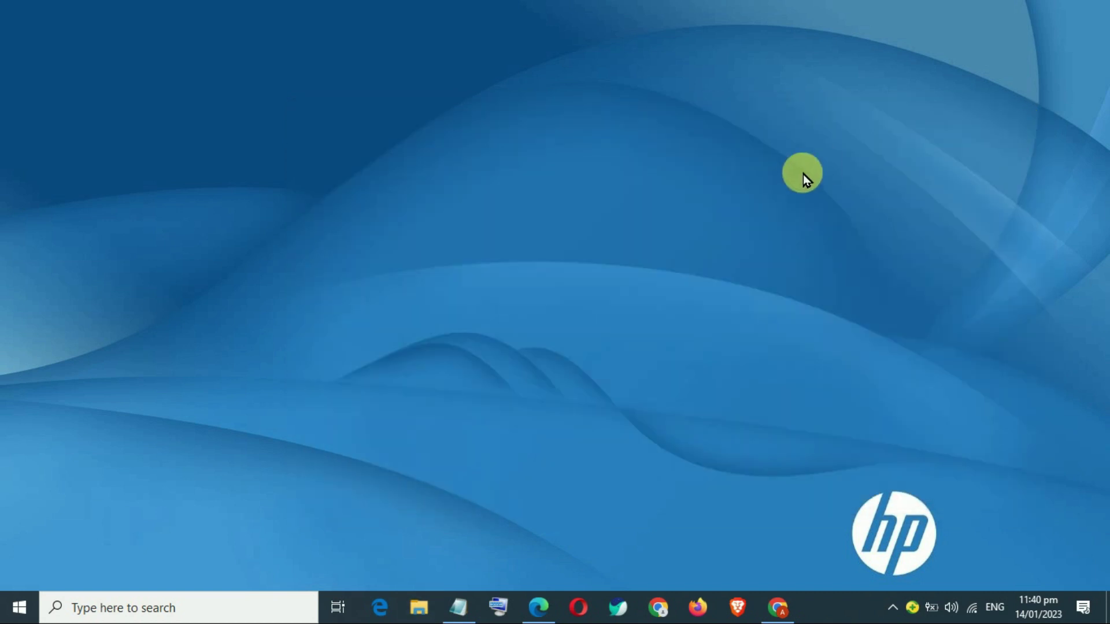
Step: Open the user profile's local Temp folder by running the command %temp%
key("super+r")
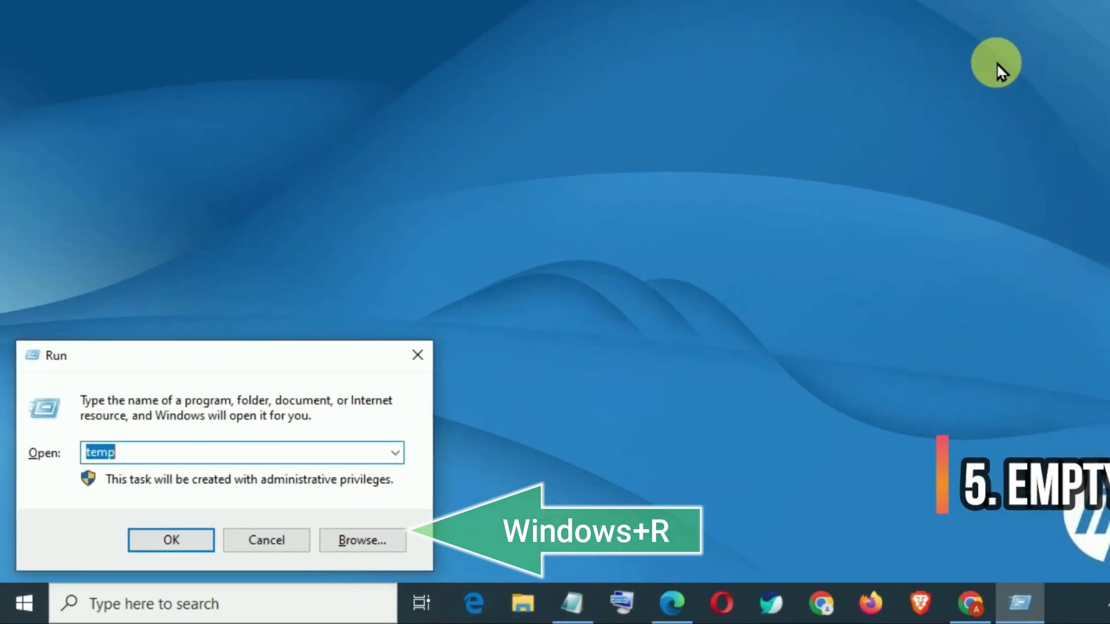
type("%")
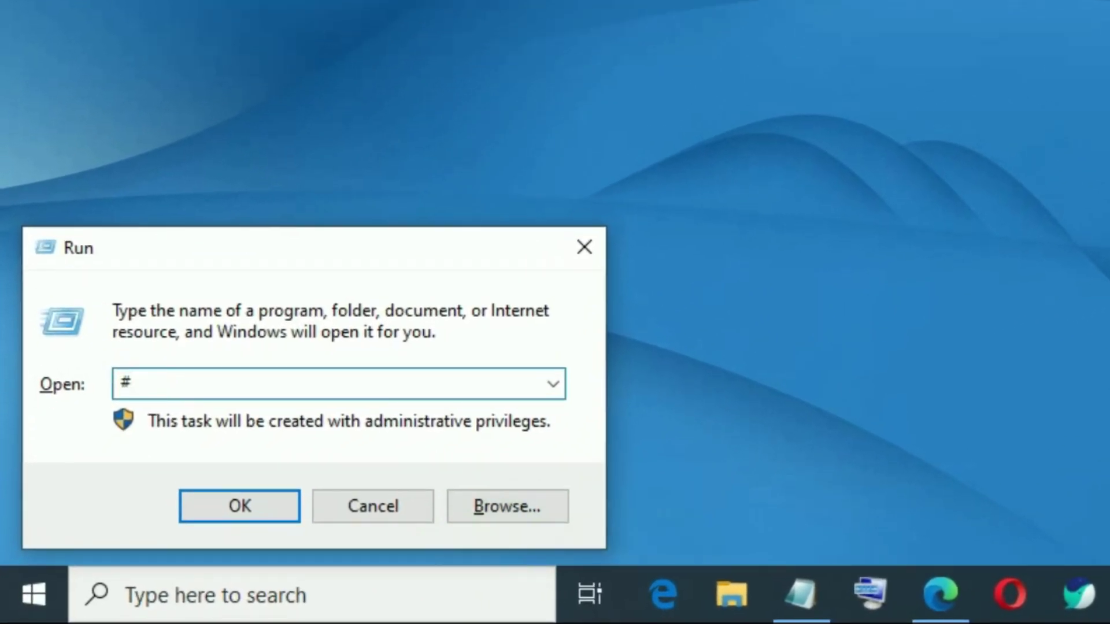
key("BackSpace")
type("%temp%")
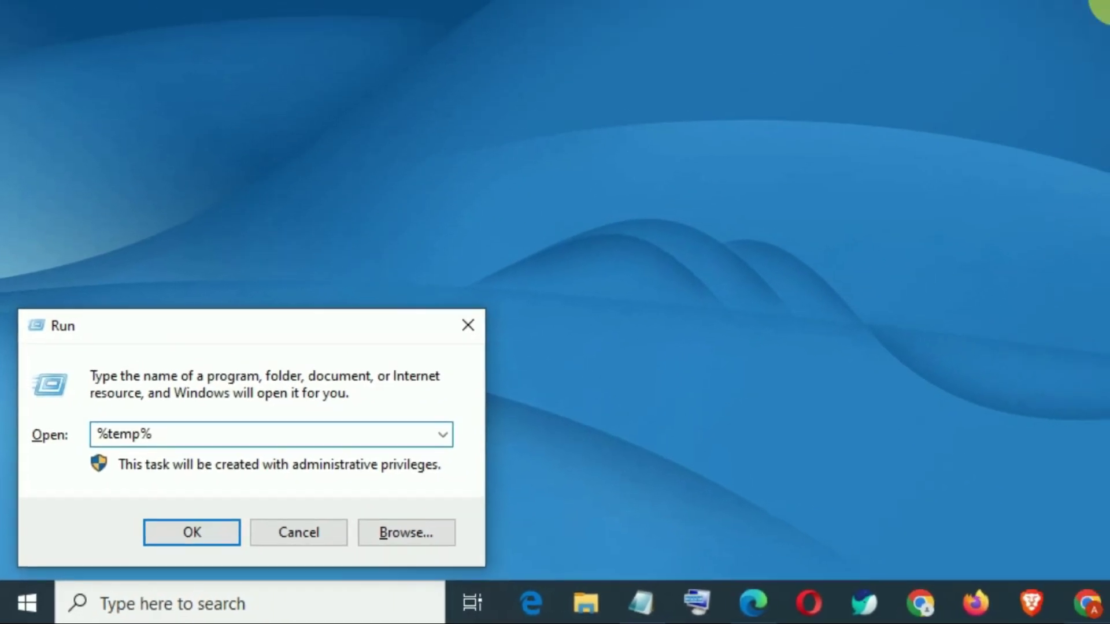
key("Return")
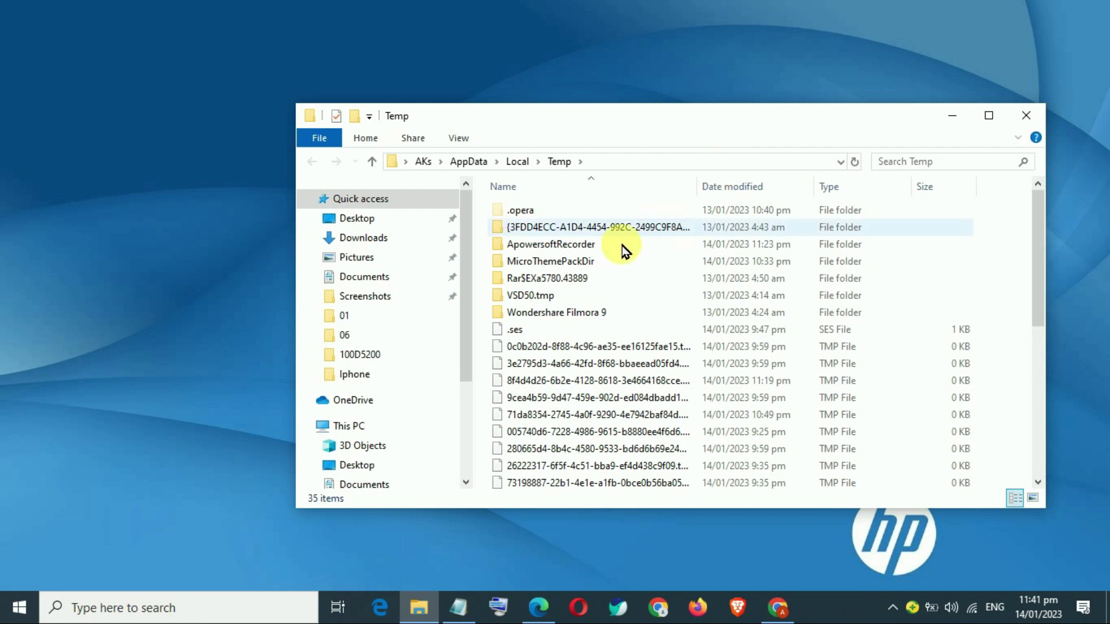
Step: Permanently delete all items in the user profile's local Temp folder
key("ctrl+a")
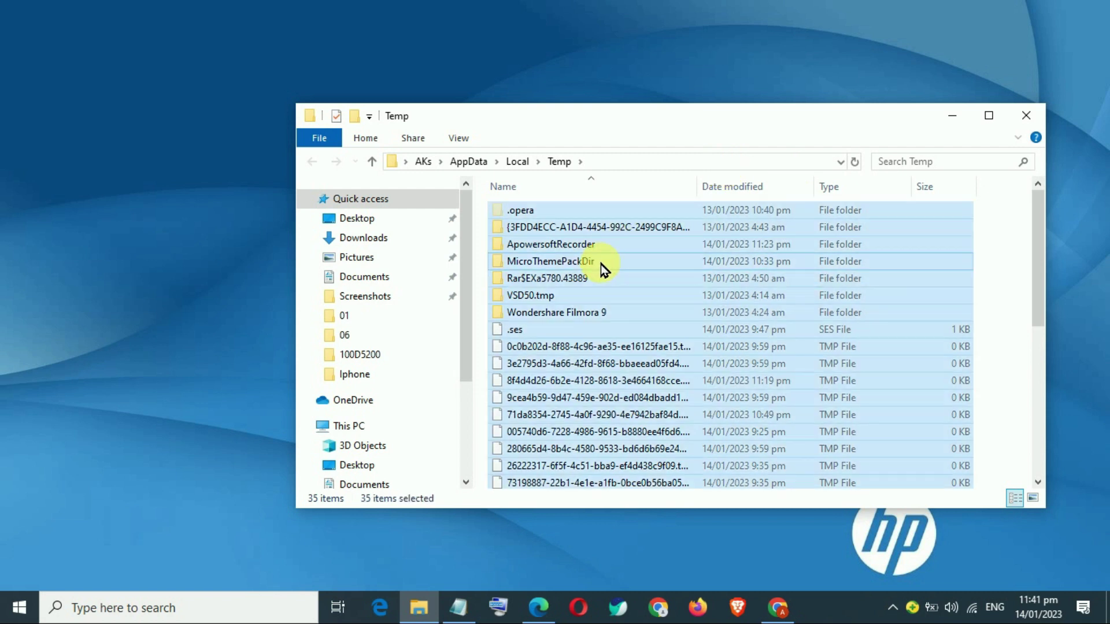
key("shift+Delete")
key("Return")
left_click(492, 226)
left_click(581, 248)
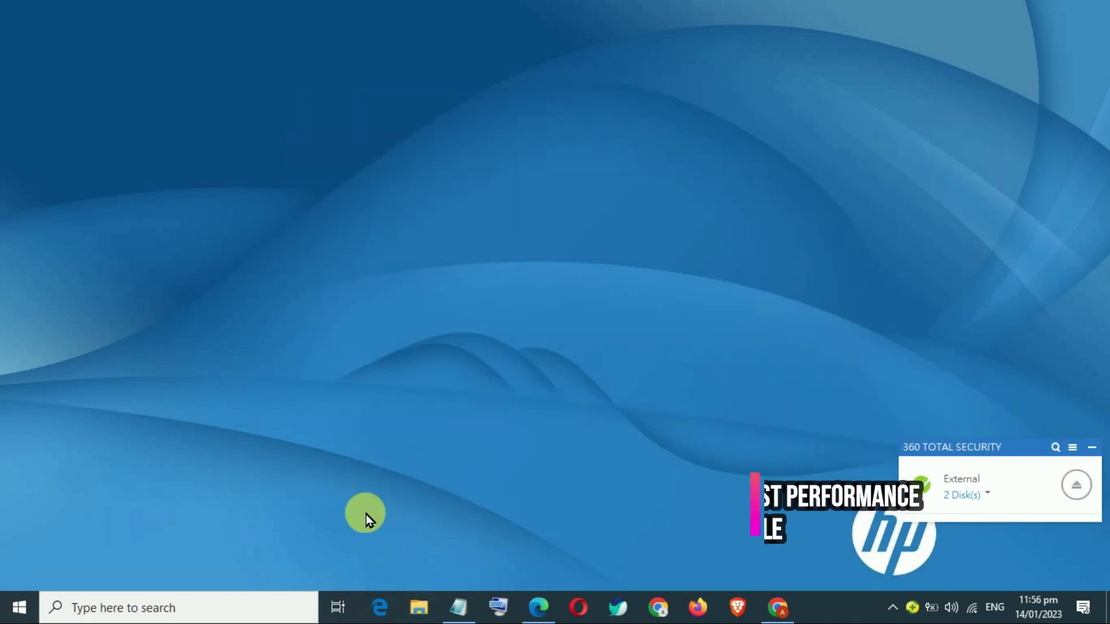
Step: Search for This PC, open its properties and bring up the advanced system settings
key("super")
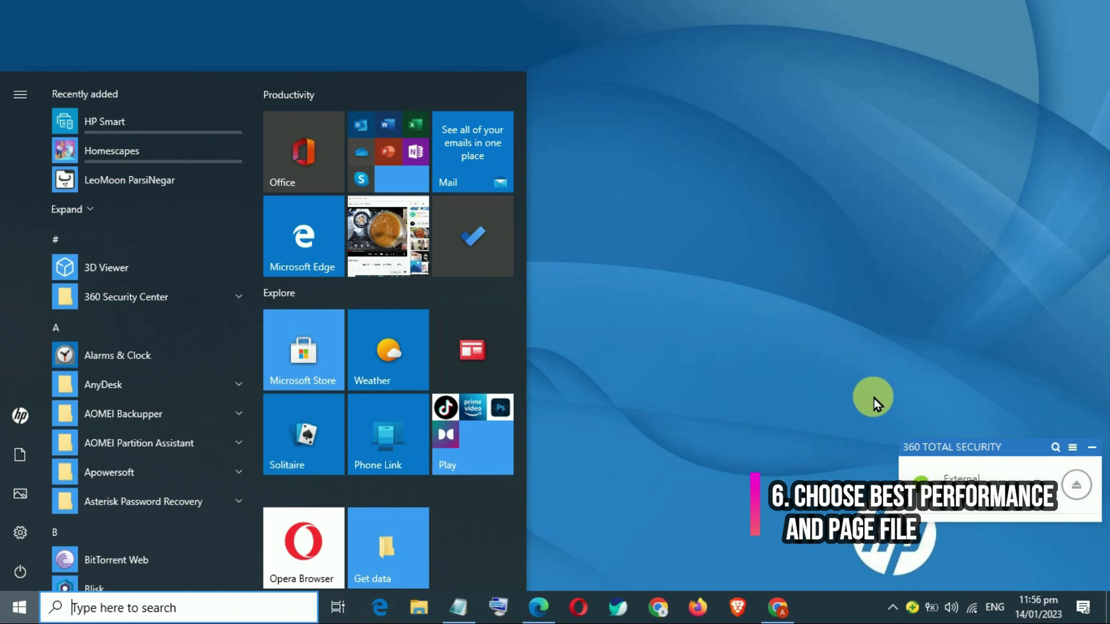
type("th")
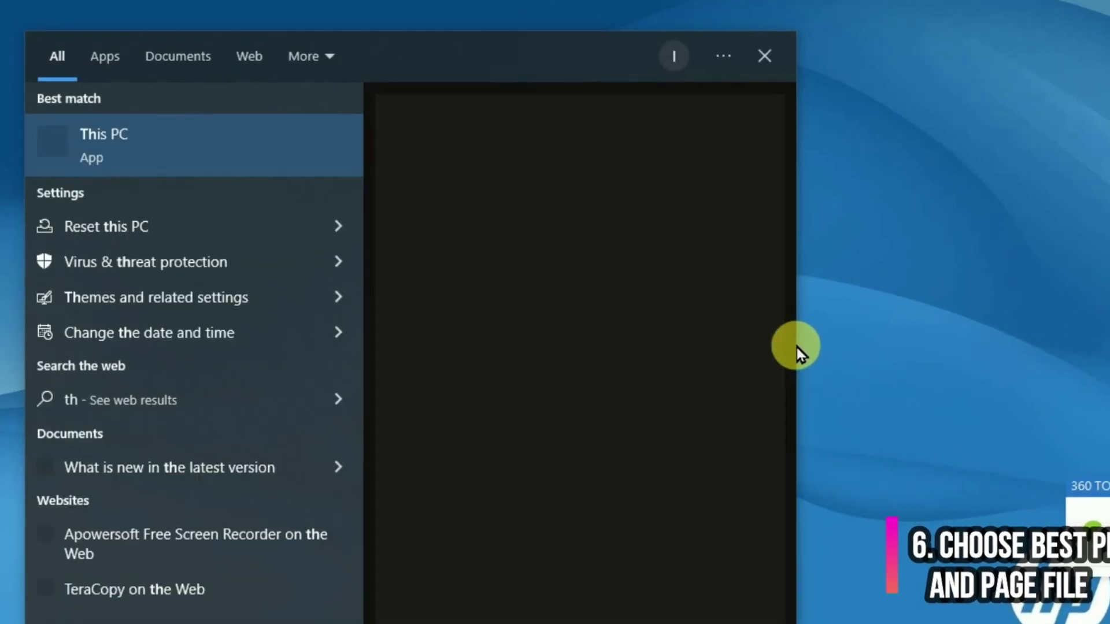
type("is pc")
right_click(195, 155)
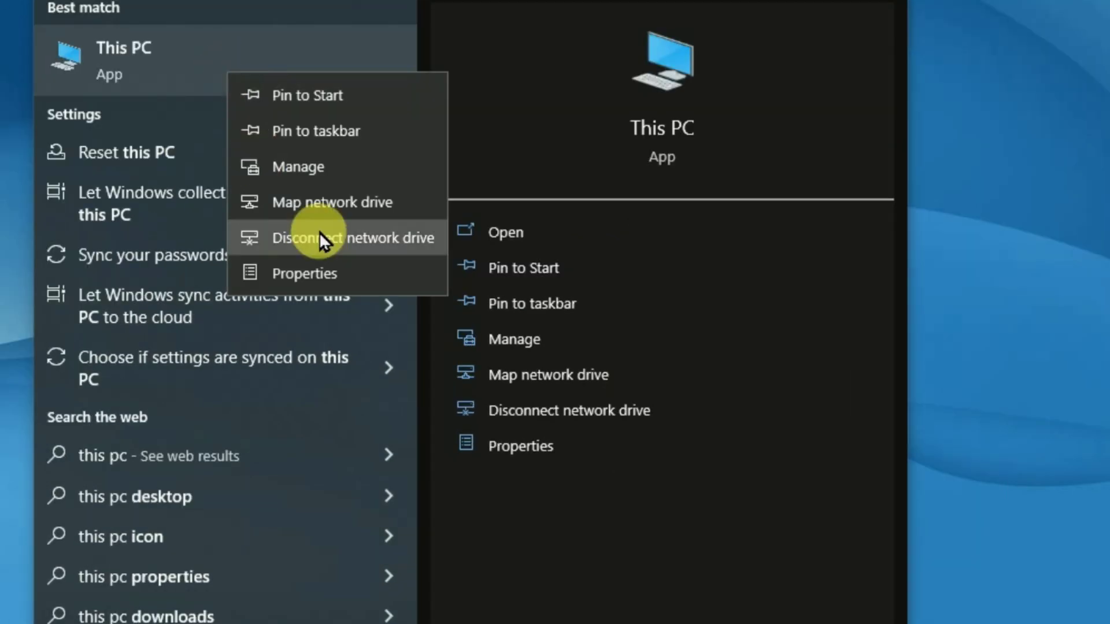
left_click(322, 269)
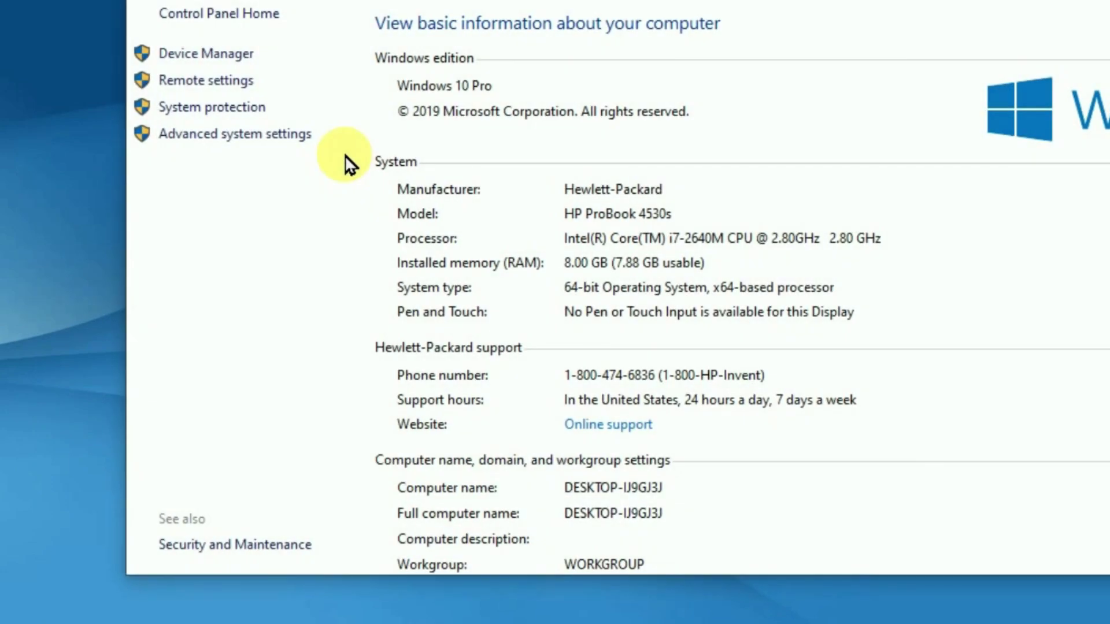
left_click(256, 138)
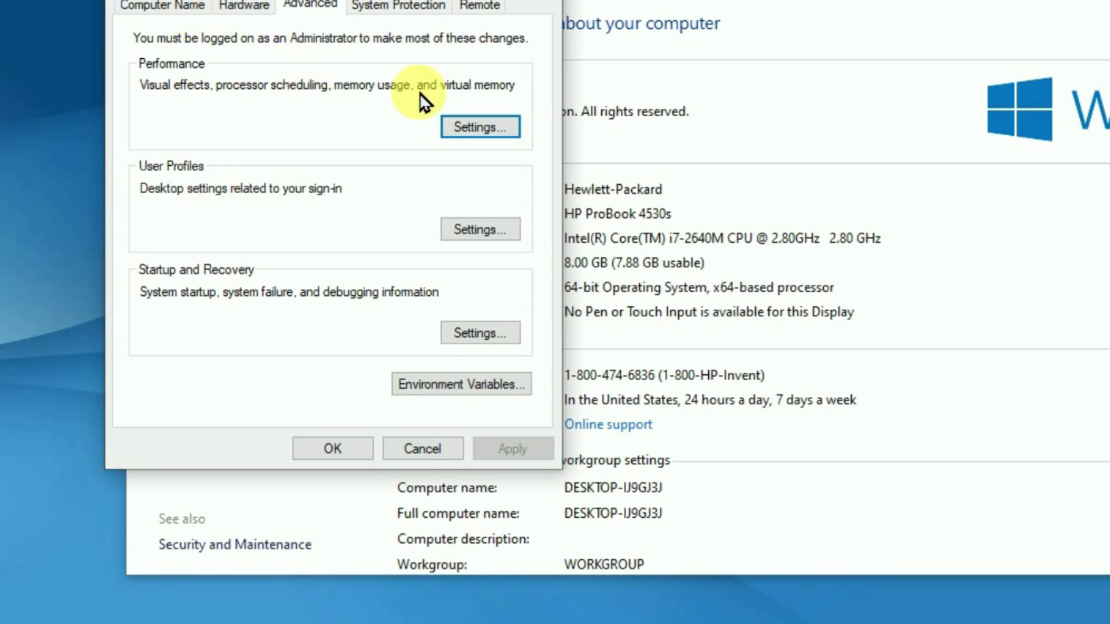
Step: Adjust visual effects for best performance, then re-enable icon-label drop shadows, smooth-scroll list boxes and smooth edges of screen fonts, and apply
left_click(458, 123)
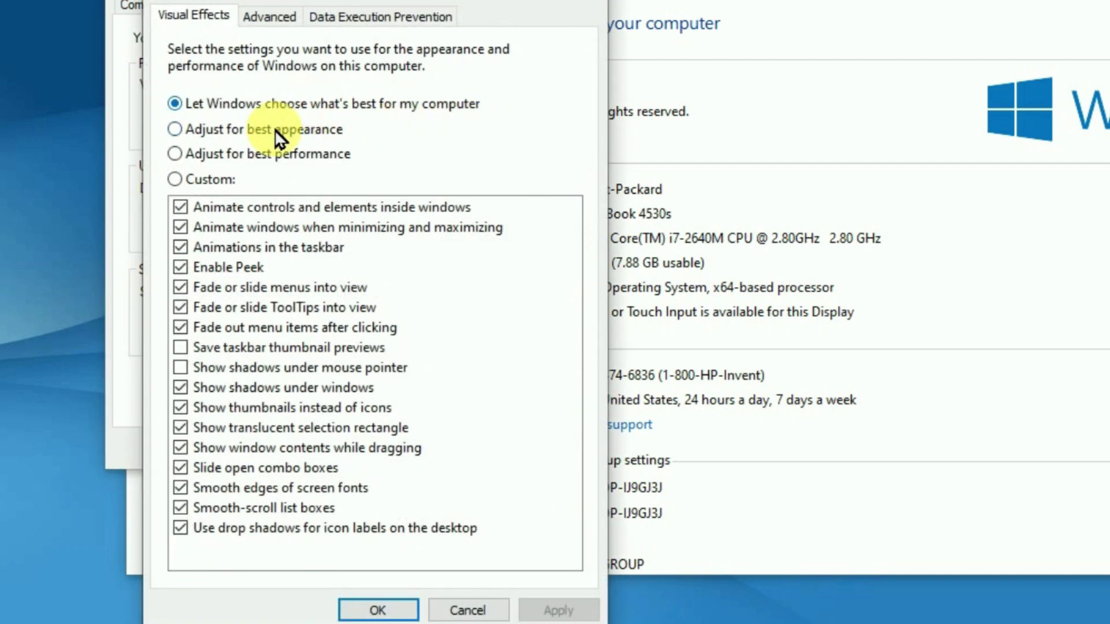
left_click(197, 155)
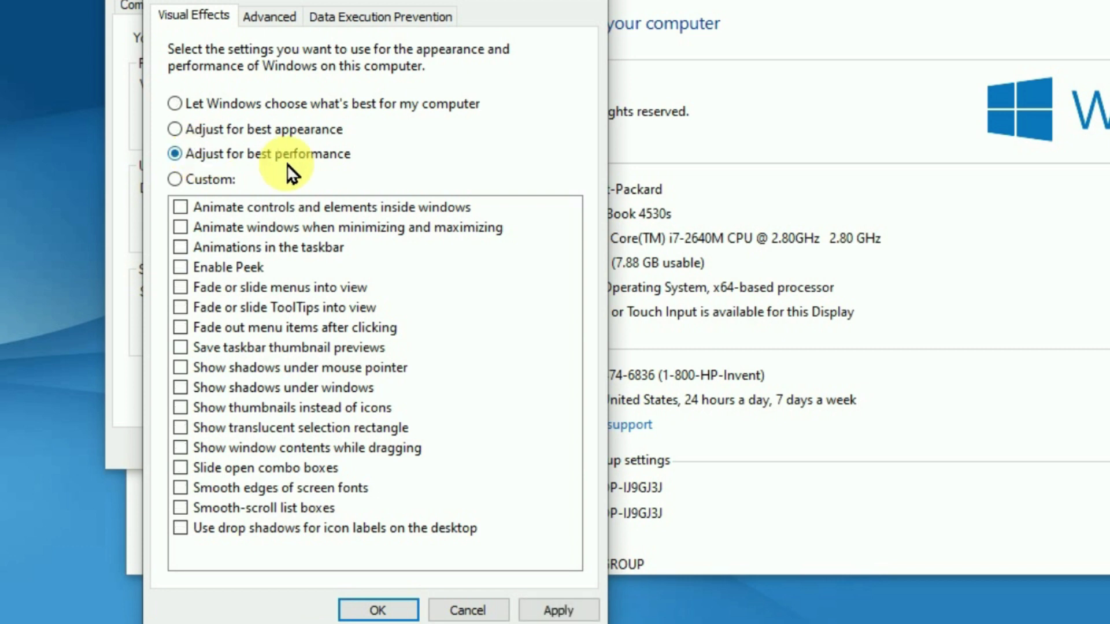
left_click(181, 529)
left_click(180, 508)
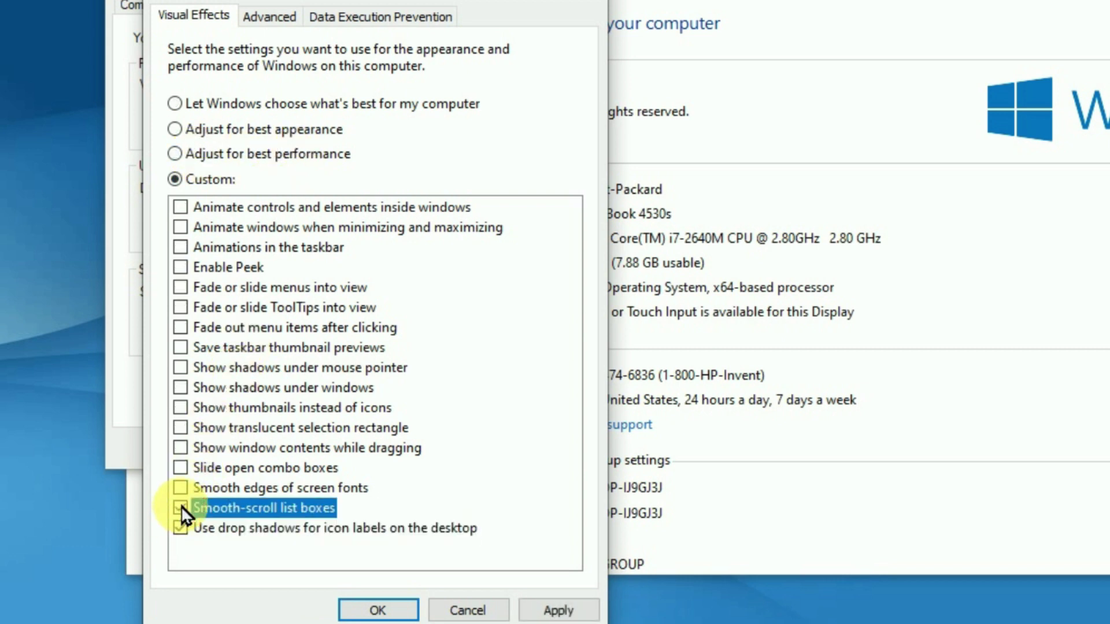
left_click(181, 488)
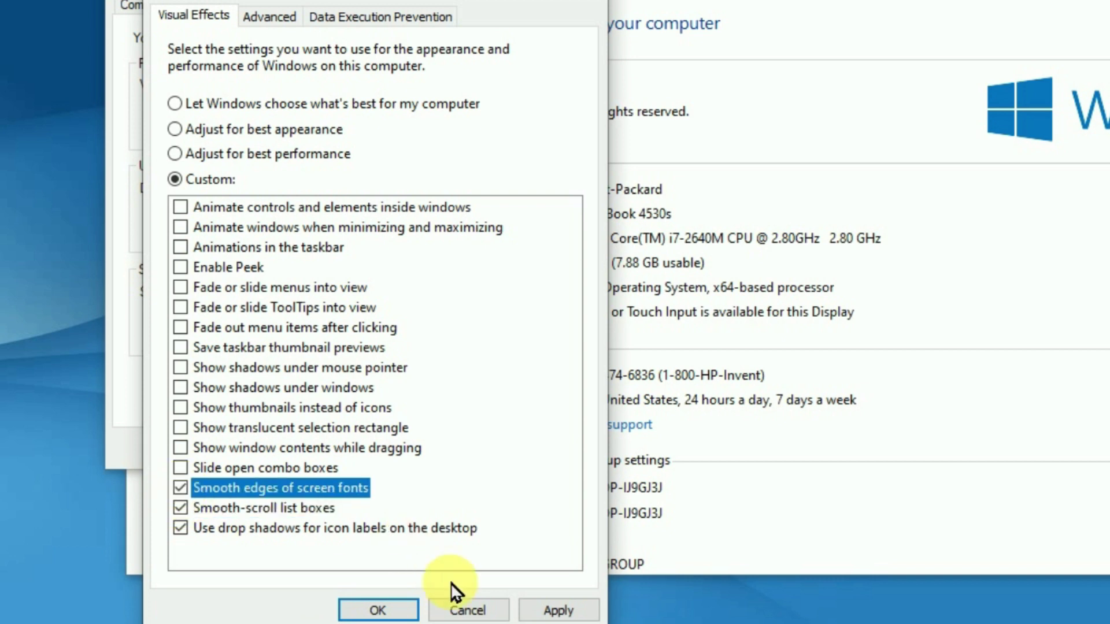
left_click(557, 612)
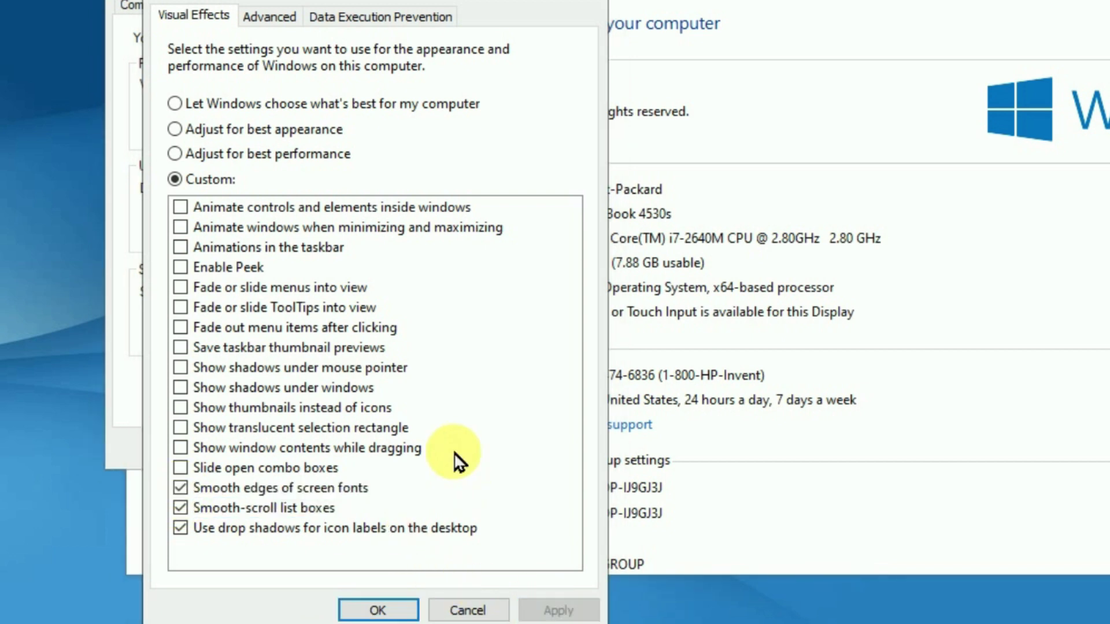
Step: Open the virtual memory settings and turn off automatic paging file size management for all drives
left_click(270, 18)
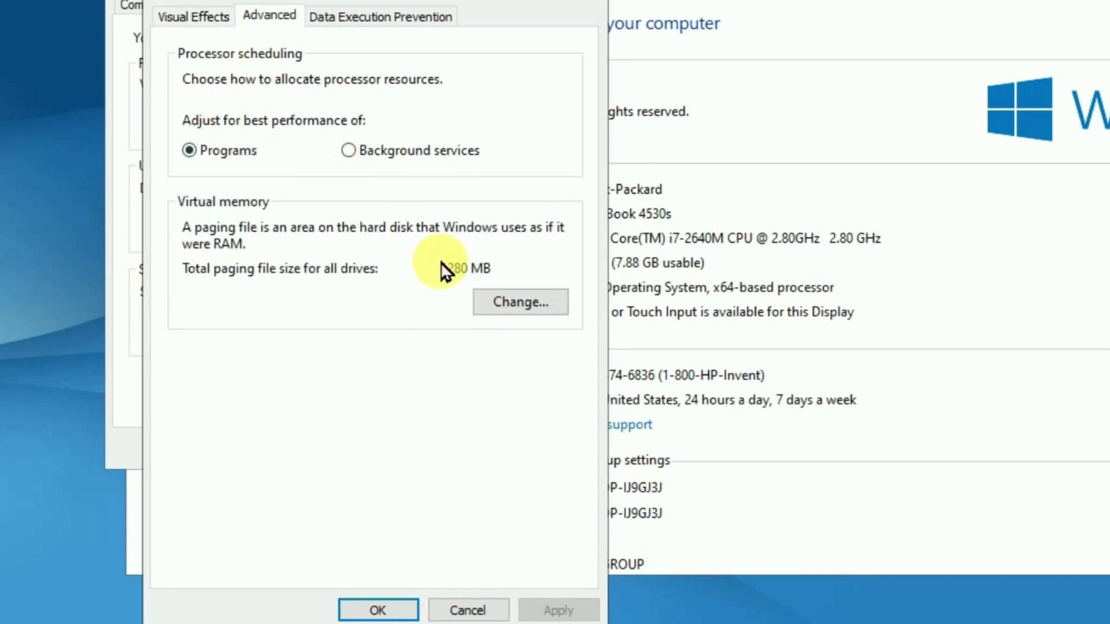
left_click(514, 309)
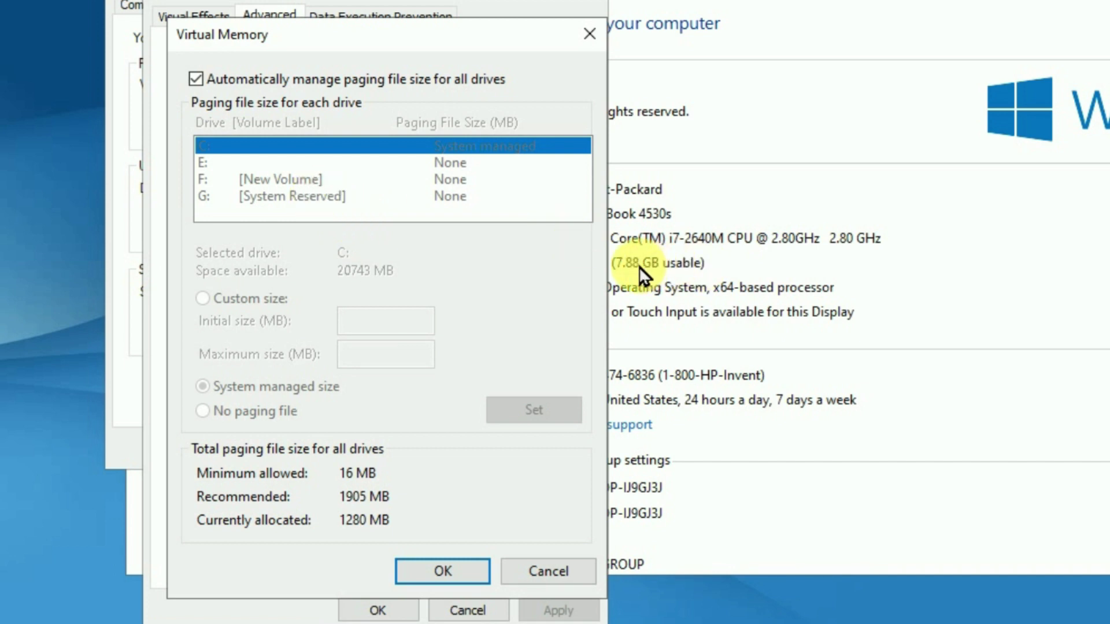
left_click(228, 80)
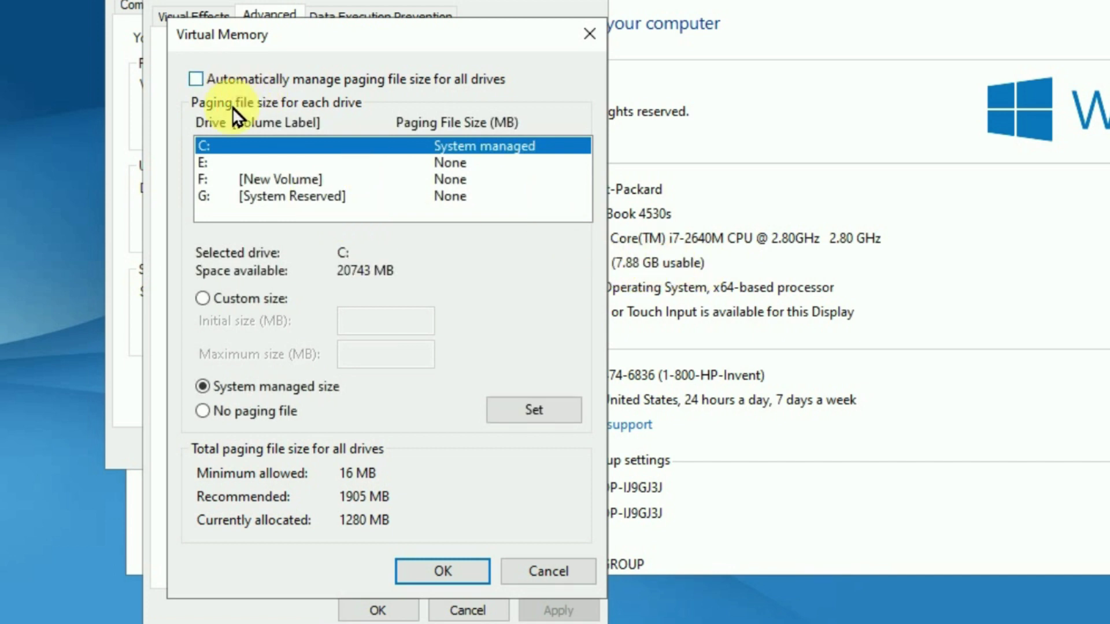
left_click(218, 297)
left_click(378, 329)
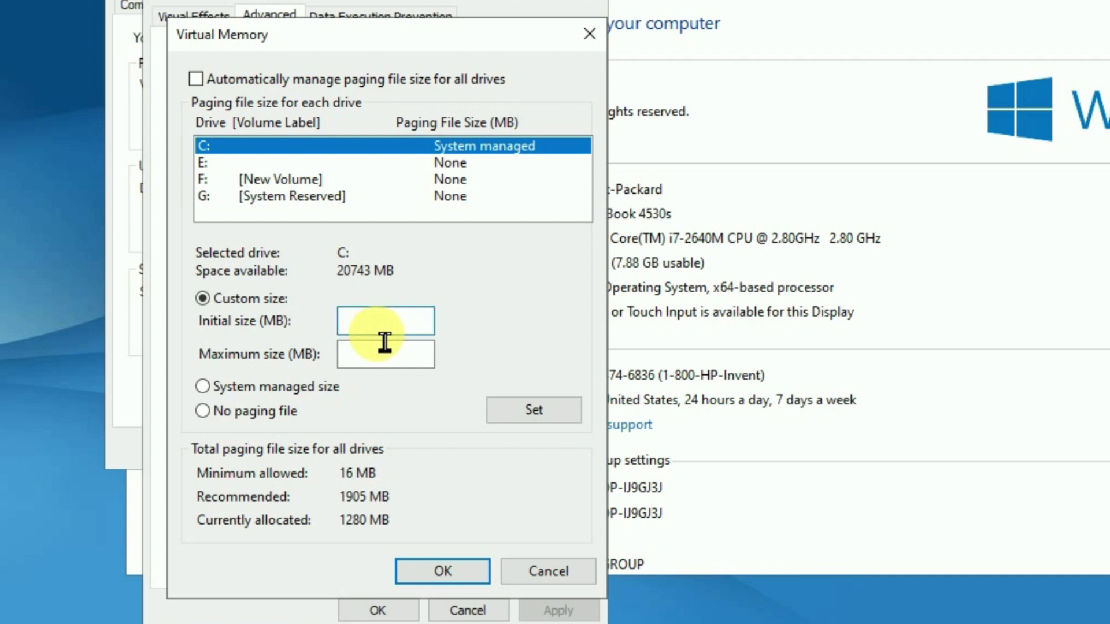
type("16000")
left_click(365, 362)
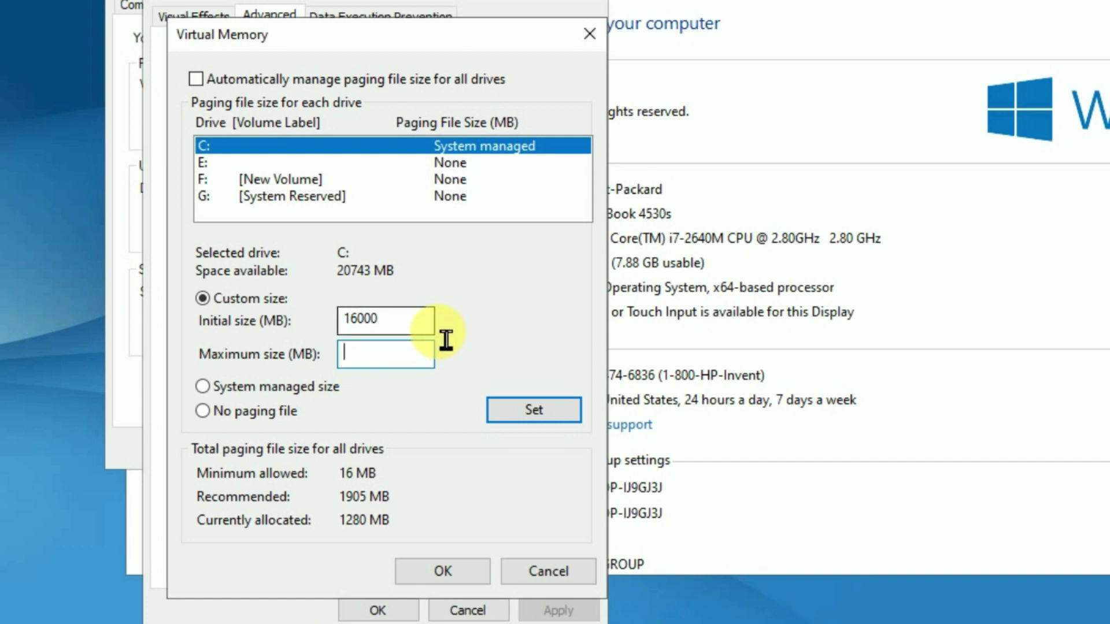
type("32000")
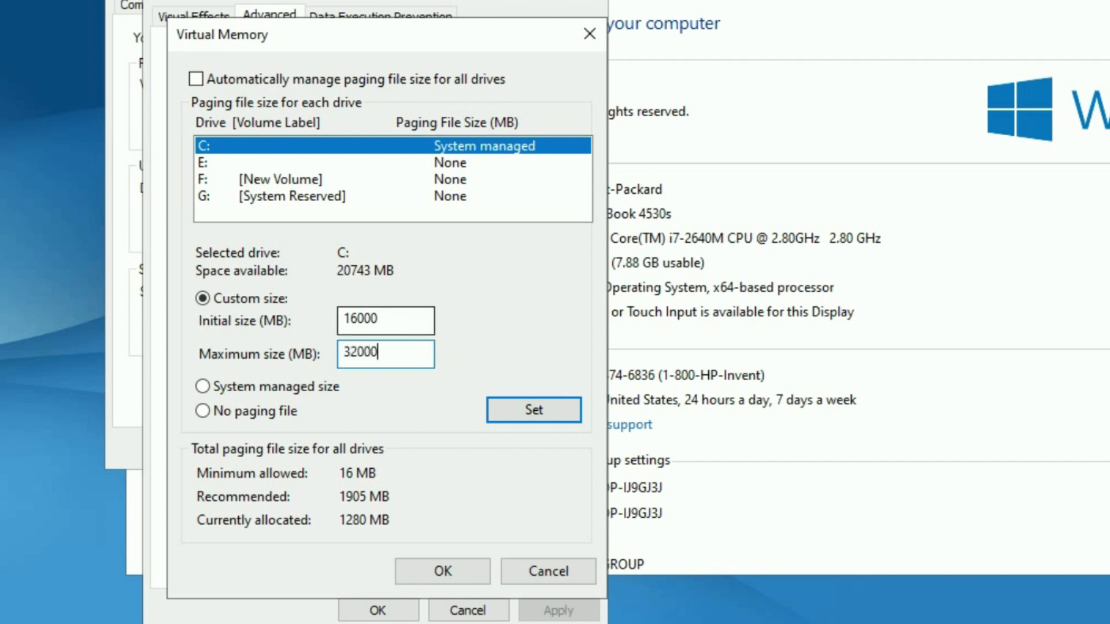
Step: Try to set a custom paging file on drive E: with an initial size of 16000 MB and a maximum of 24000 MB
left_click(213, 164)
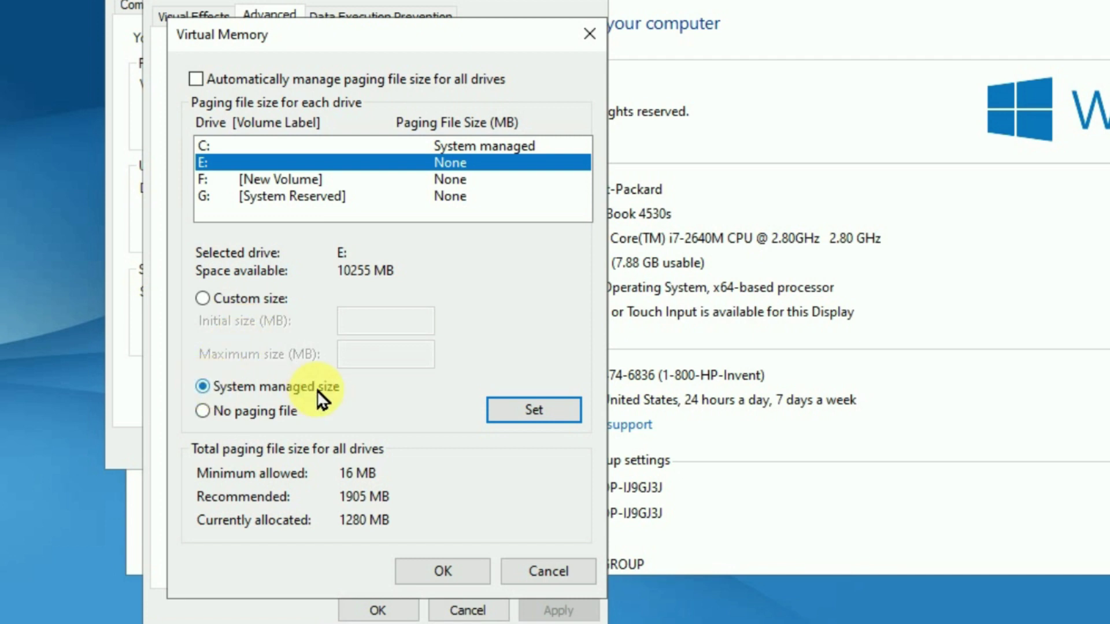
left_click(232, 191)
left_click(204, 299)
left_click(383, 334)
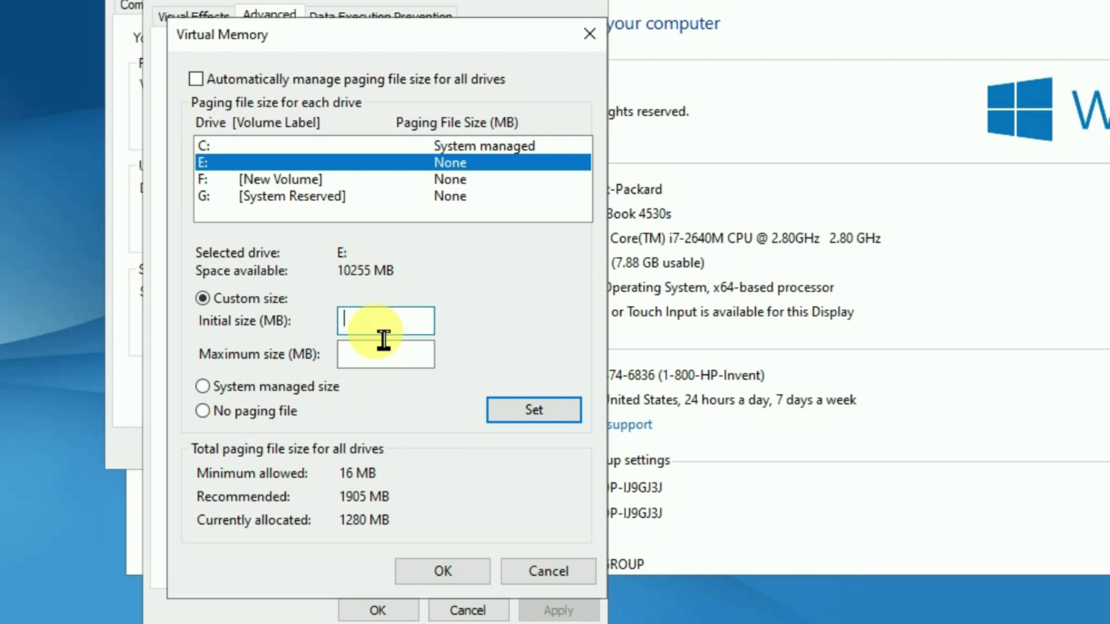
type("16000")
left_click(386, 353)
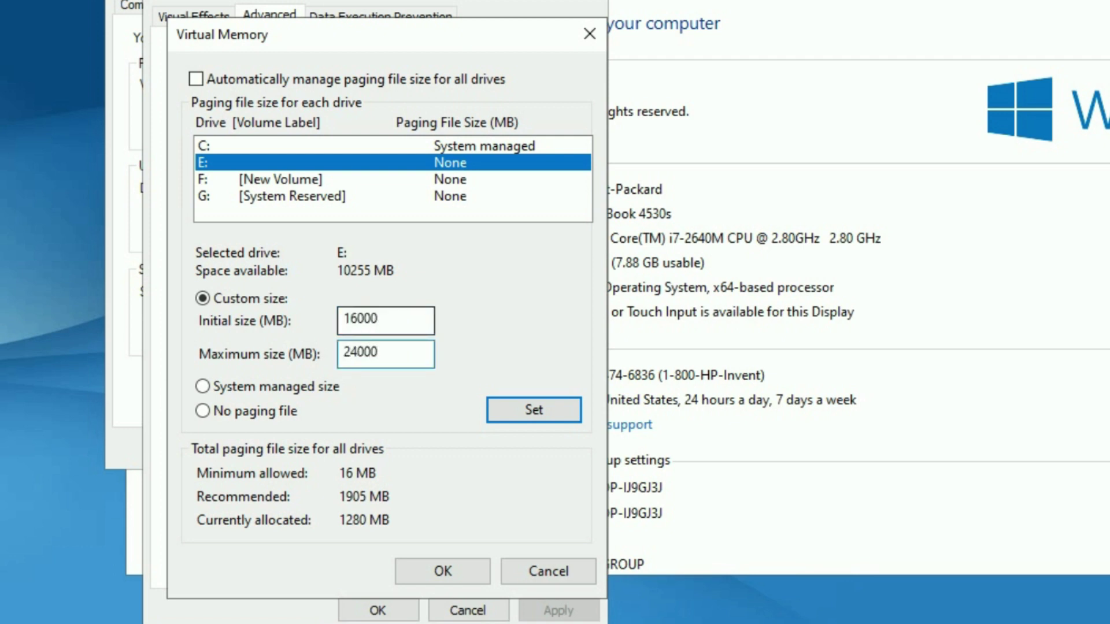
left_click(530, 412)
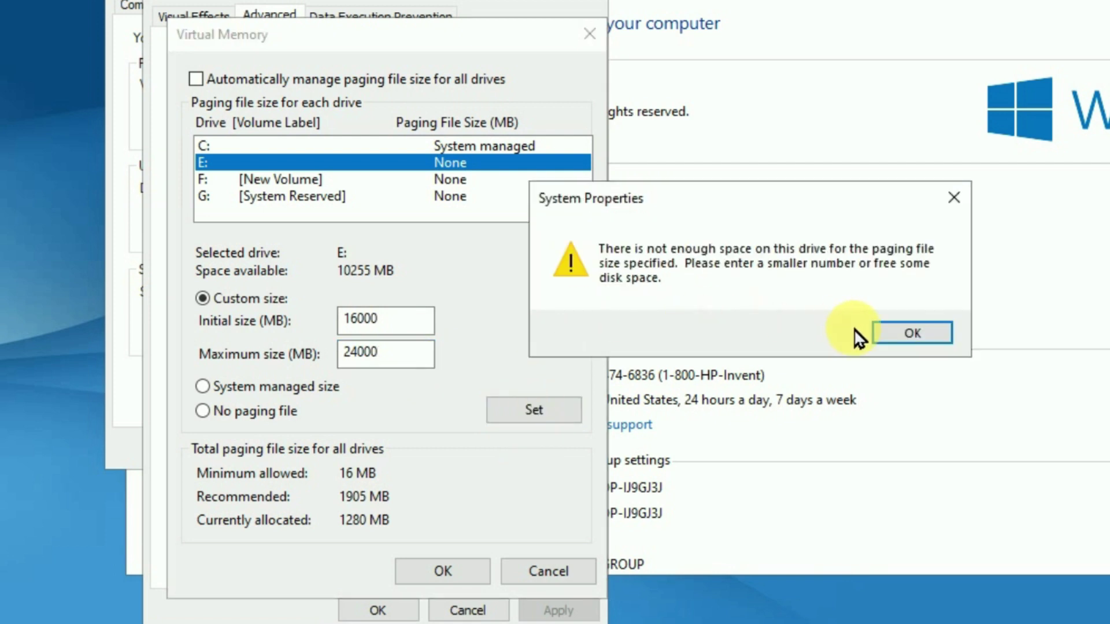
left_click(883, 332)
Step: Set a custom paging file on drive F: with an initial size of 16000 MB and a maximum of 24000 MB
left_click(283, 184)
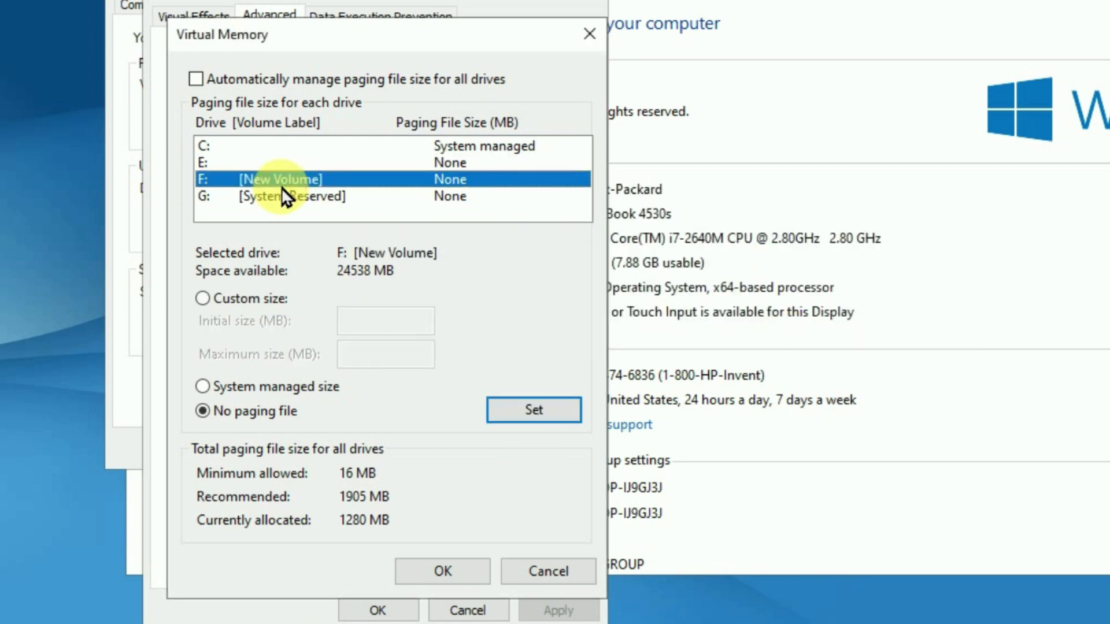
left_click(272, 388)
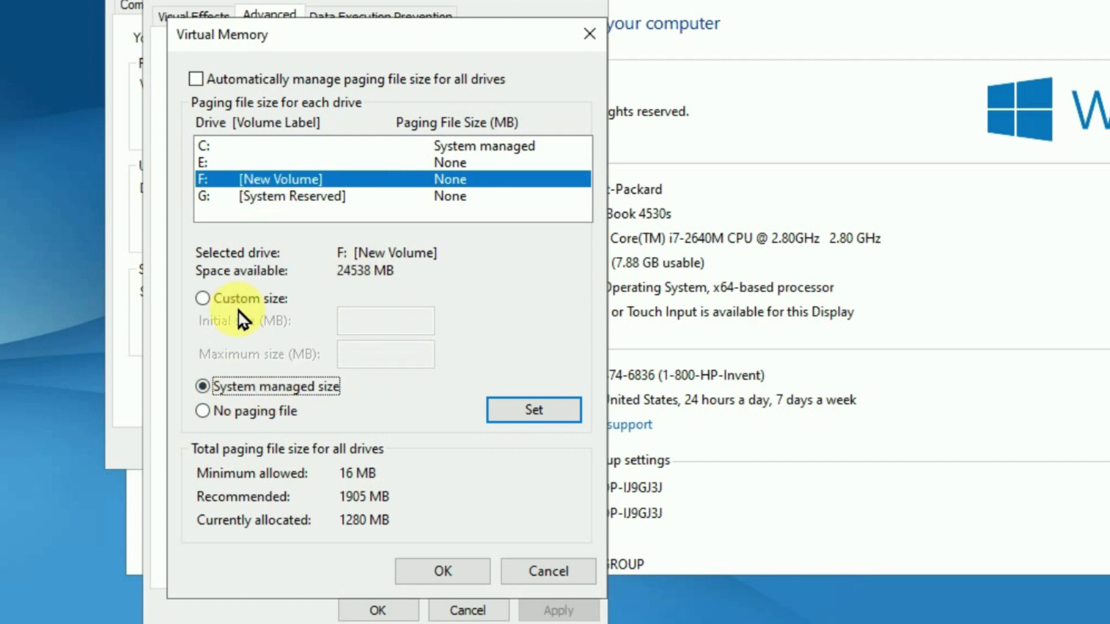
left_click(208, 299)
left_click(372, 322)
type("16000")
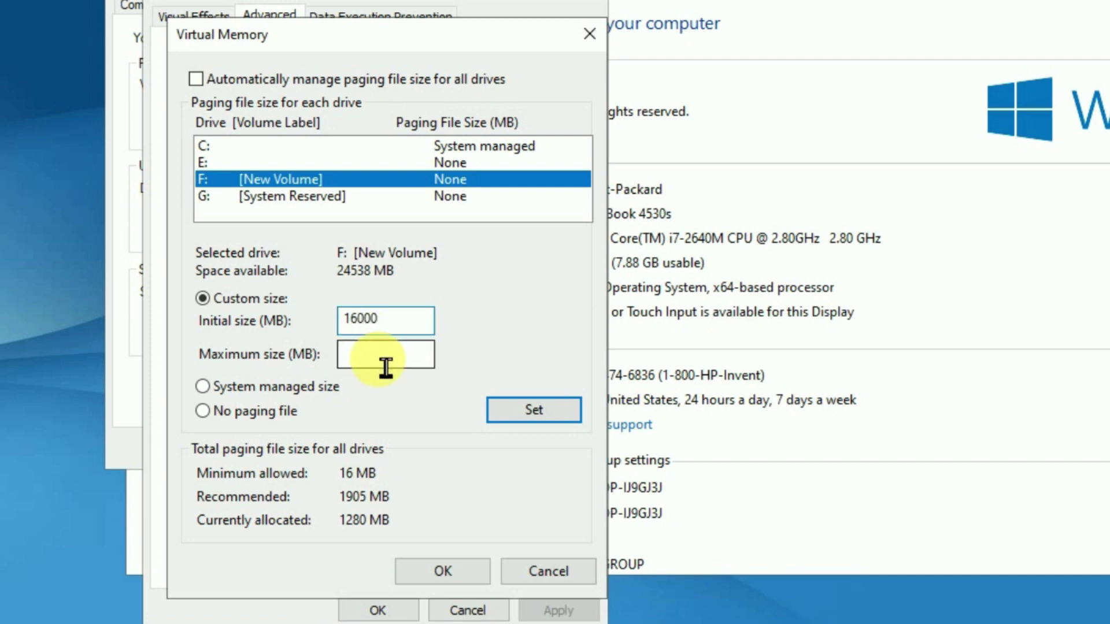
left_click(386, 366)
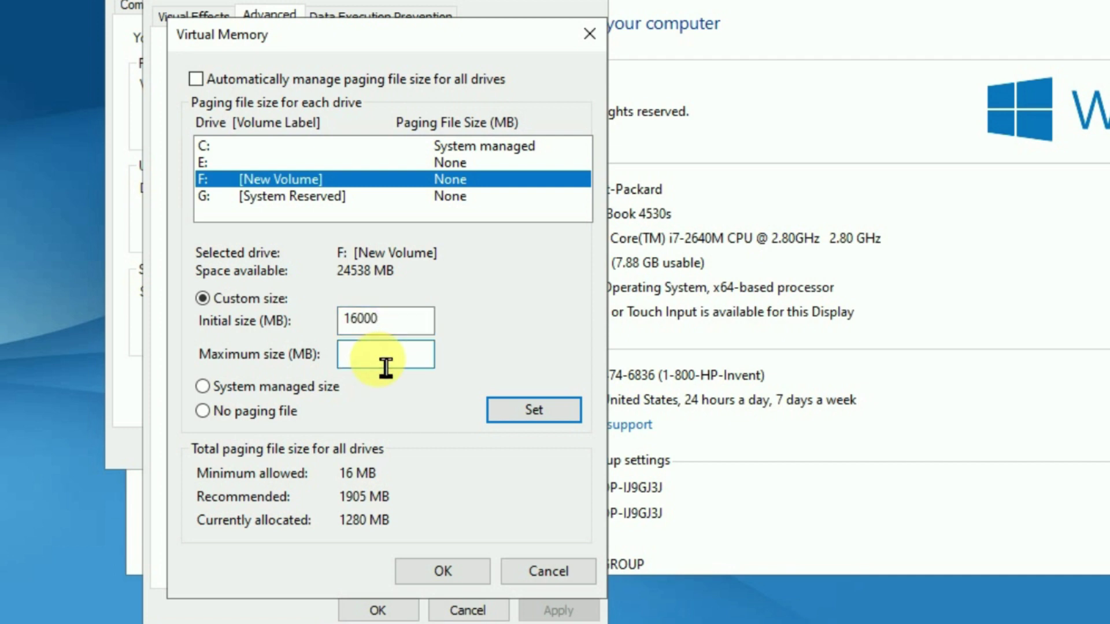
type("24000")
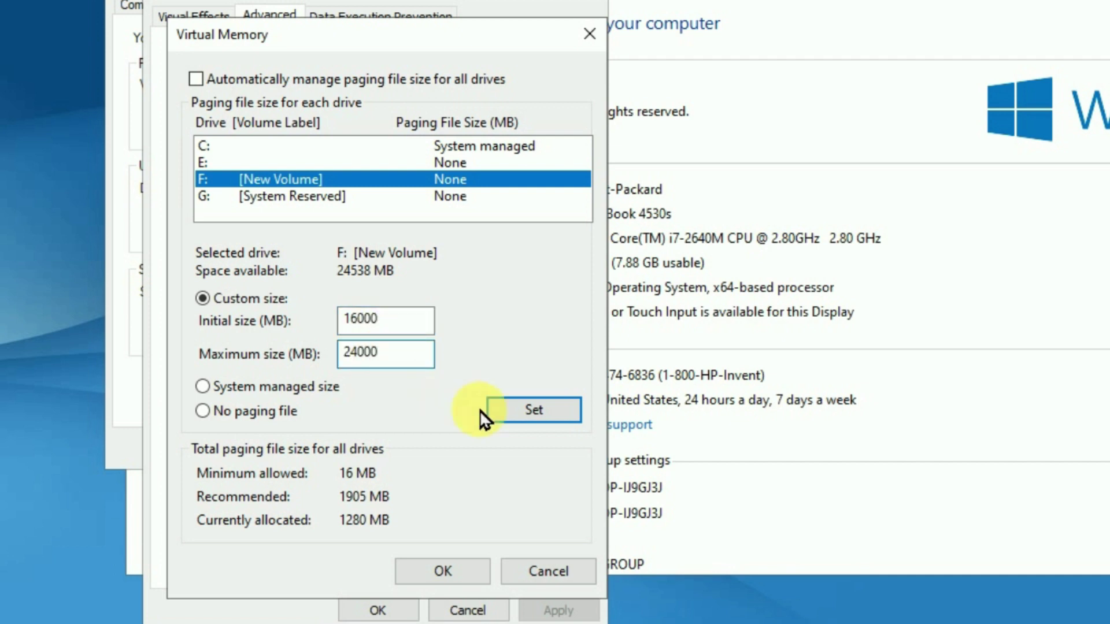
left_click(537, 410)
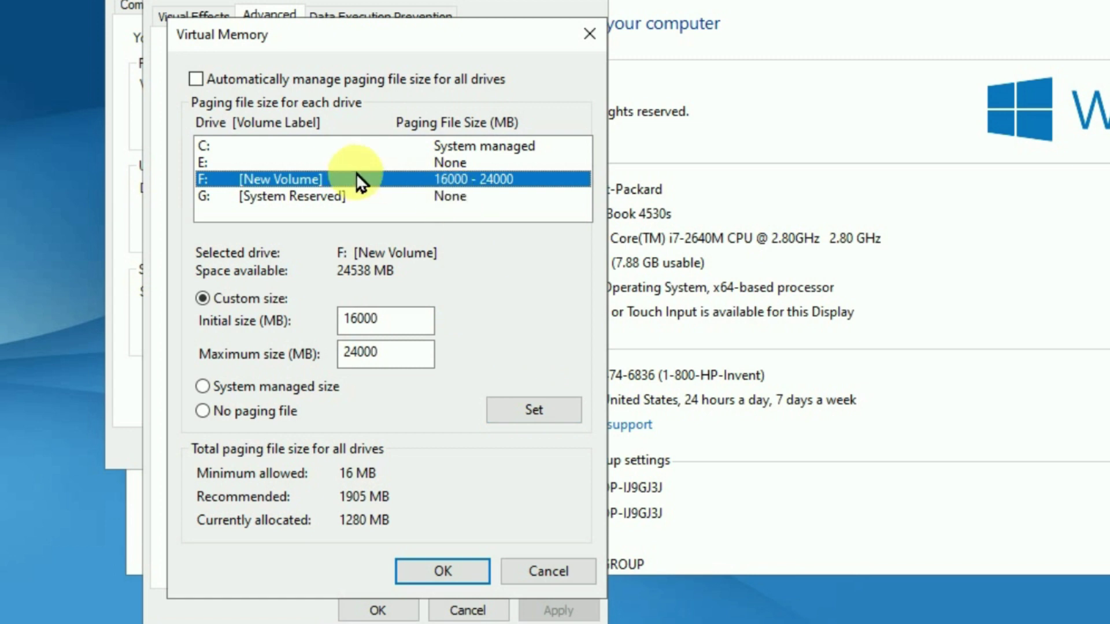
Step: Set drive C:'s custom paging file to 0 MB initial and 0 MB maximum, and save the virtual memory settings
left_click(283, 147)
left_click(236, 298)
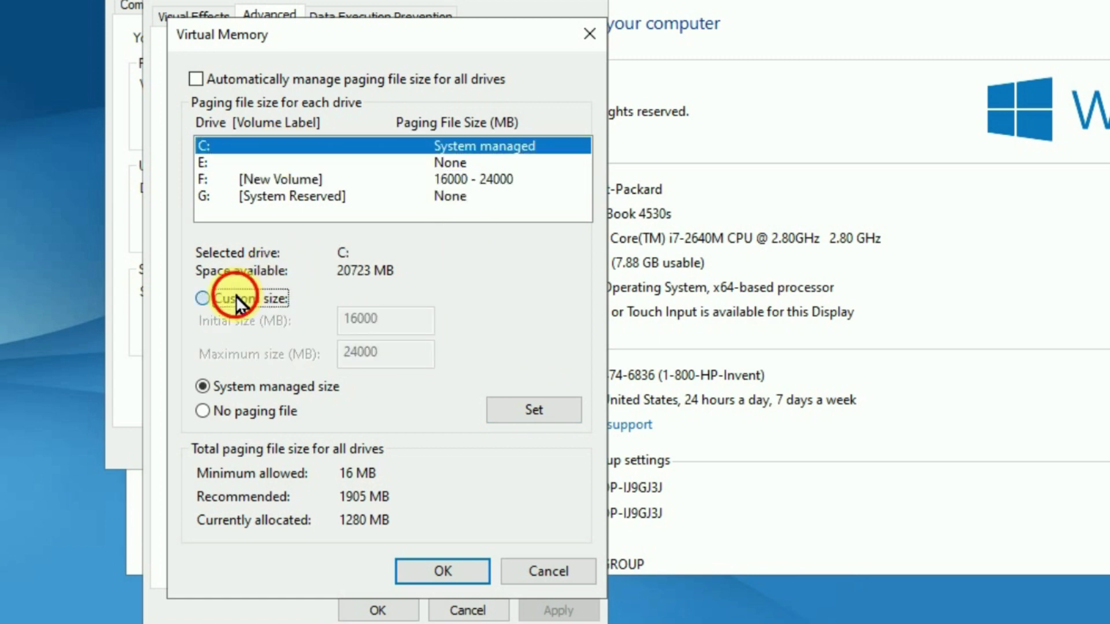
type("0")
key("Tab")
type("0")
left_click(516, 412)
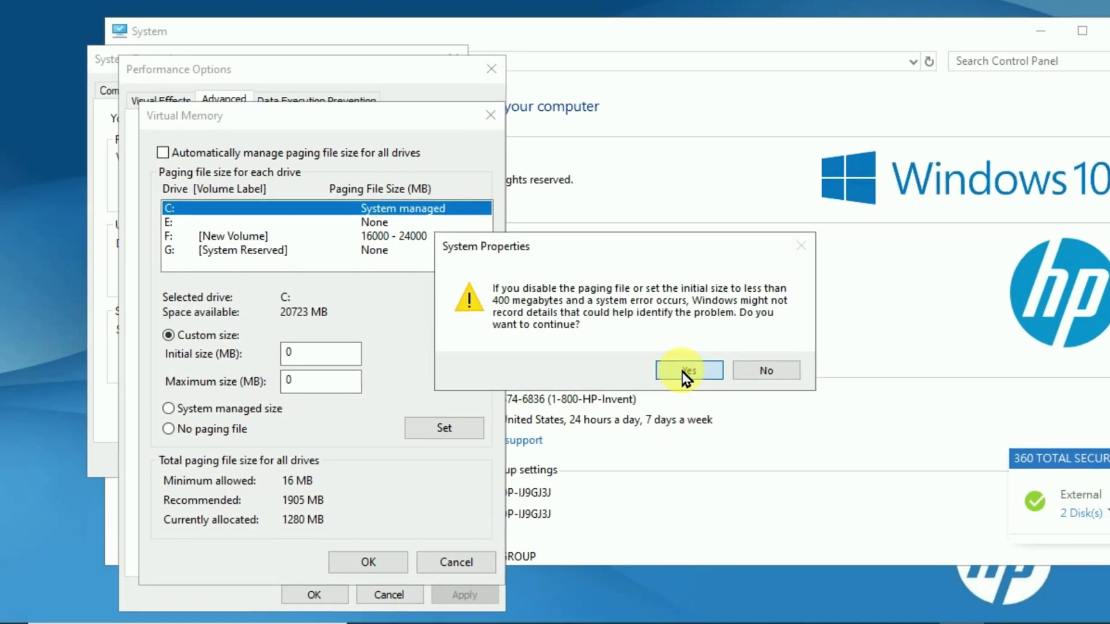
left_click(615, 371)
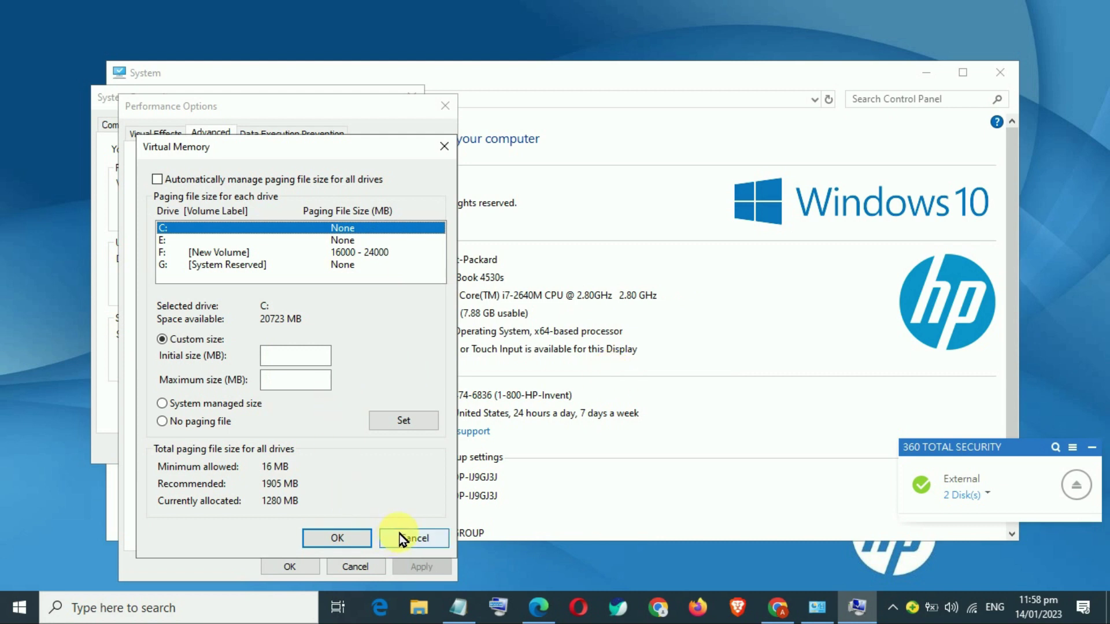
left_click(349, 541)
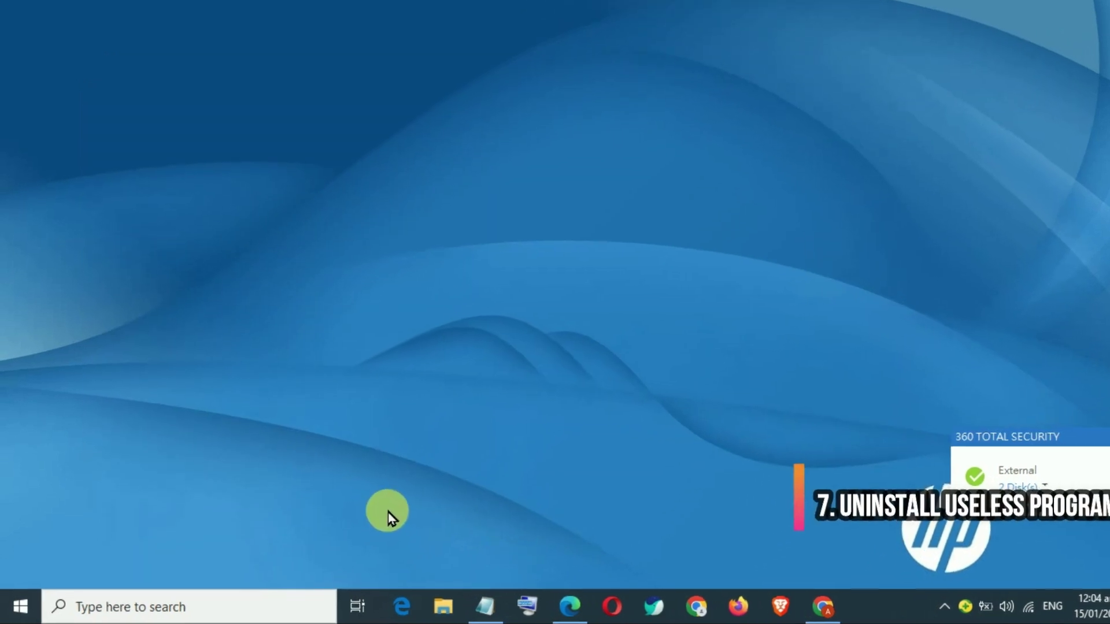
Step: Run appwiz.cpl to bring up the list of installed programs
key("super+r")
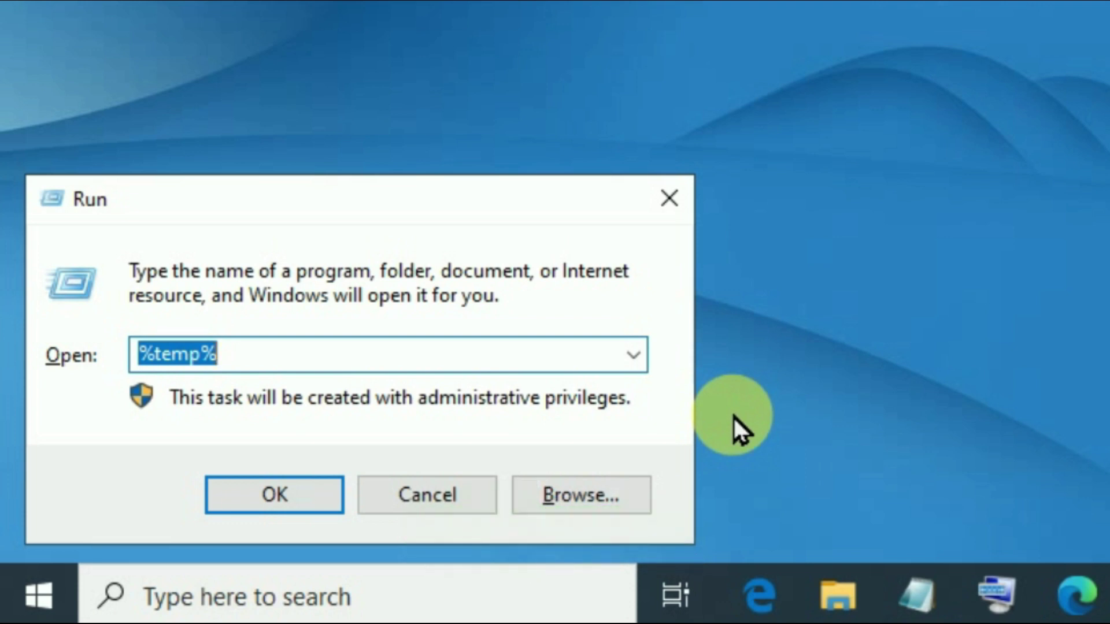
type("appwiz.cpl")
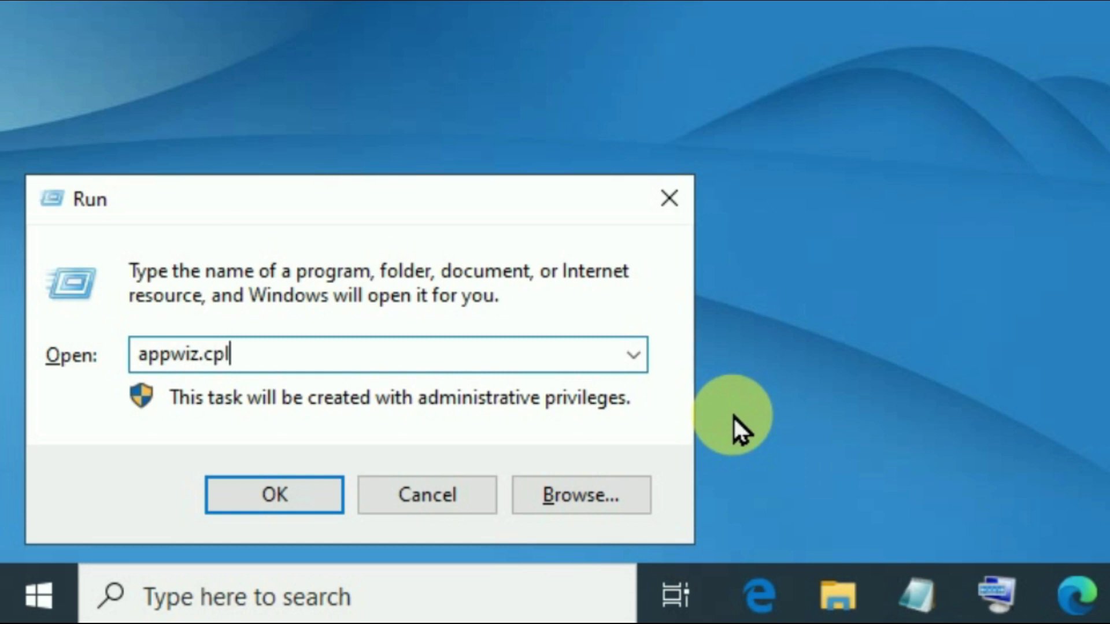
key("Return")
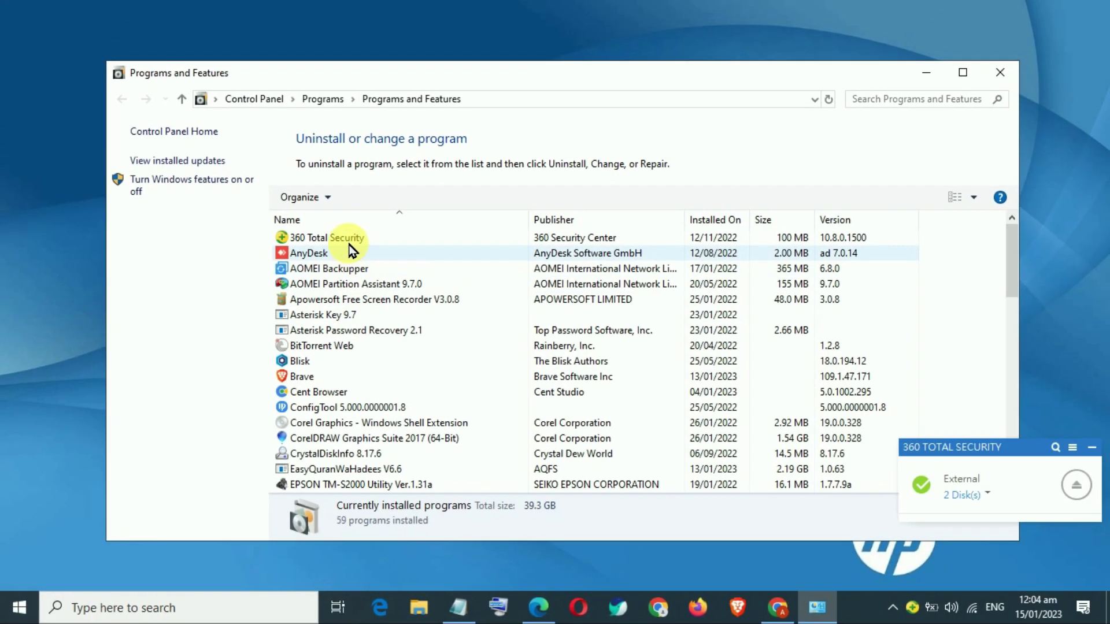
Step: Uninstall AOMEI Backupper, giving other reasons as the uninstall reason, and close the browser window that opens
left_click(338, 267)
left_click(363, 198)
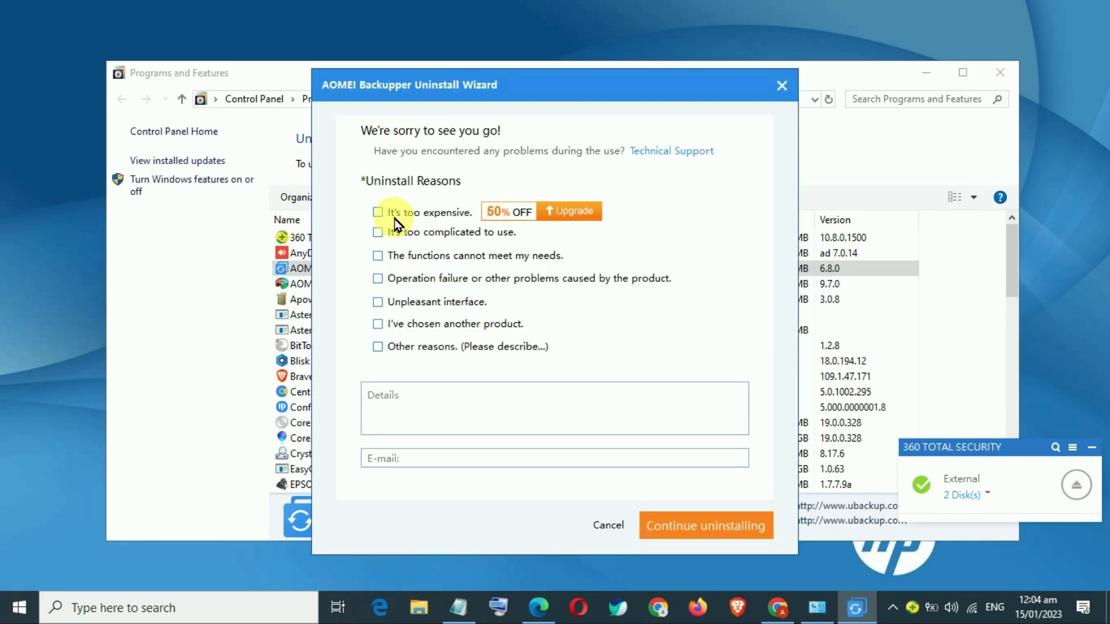
left_click(687, 529)
left_click(378, 346)
left_click(725, 536)
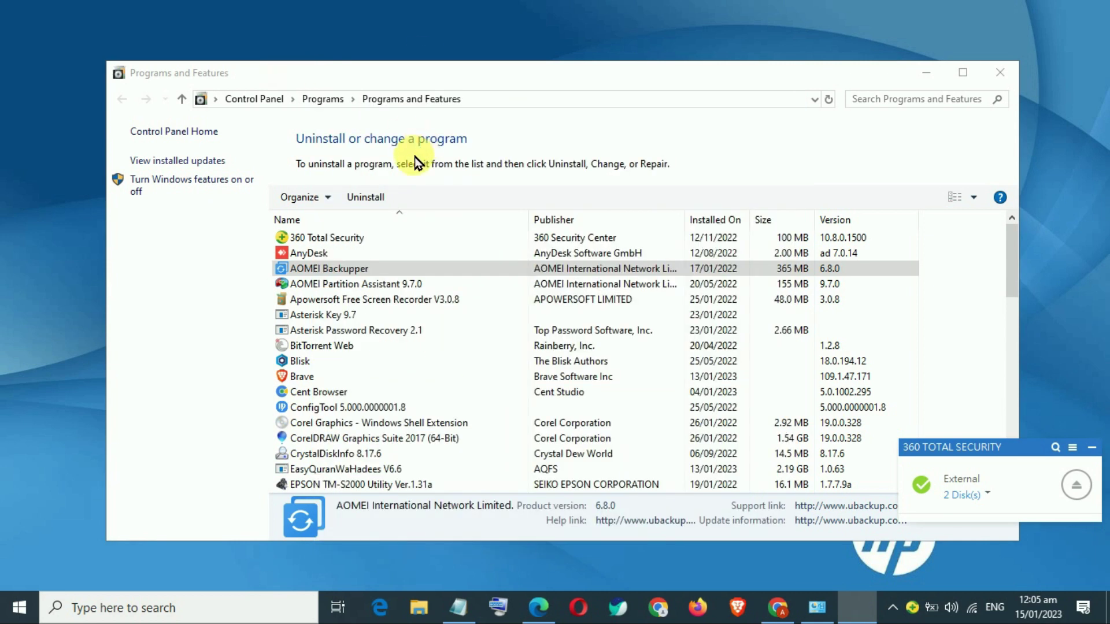
left_click(593, 357)
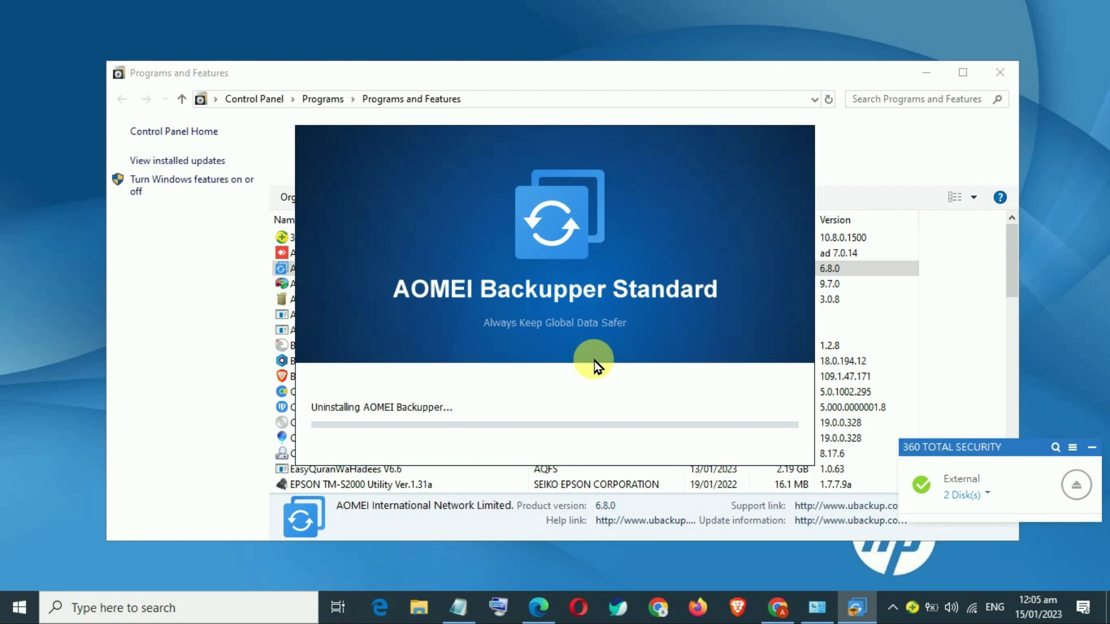
left_click_drag(488, 134, 582, 78)
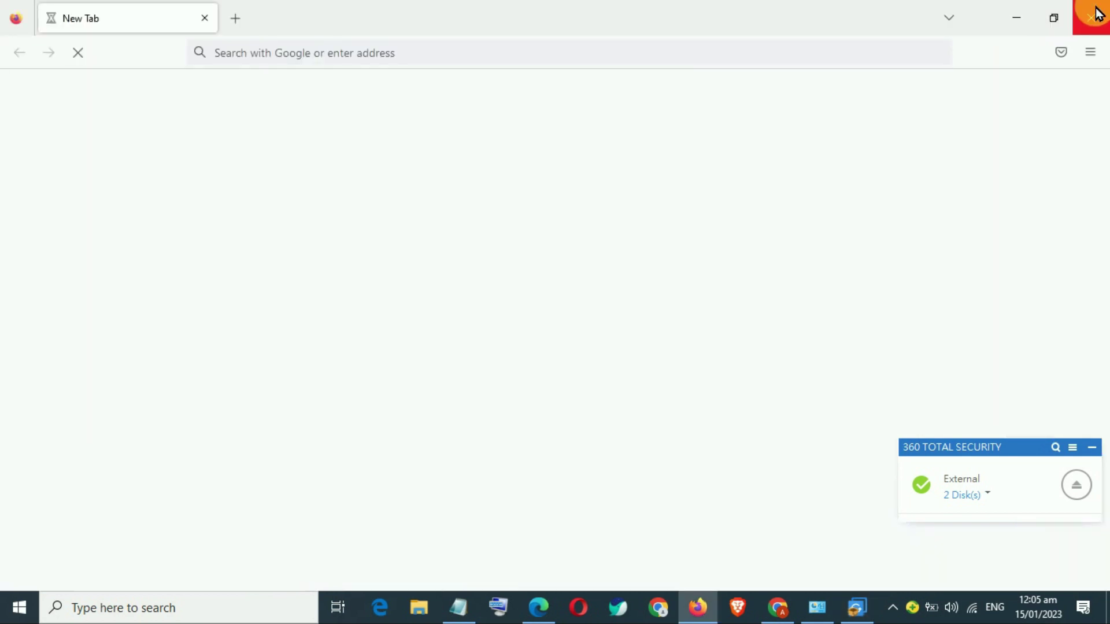
left_click(1092, 17)
left_click(664, 364)
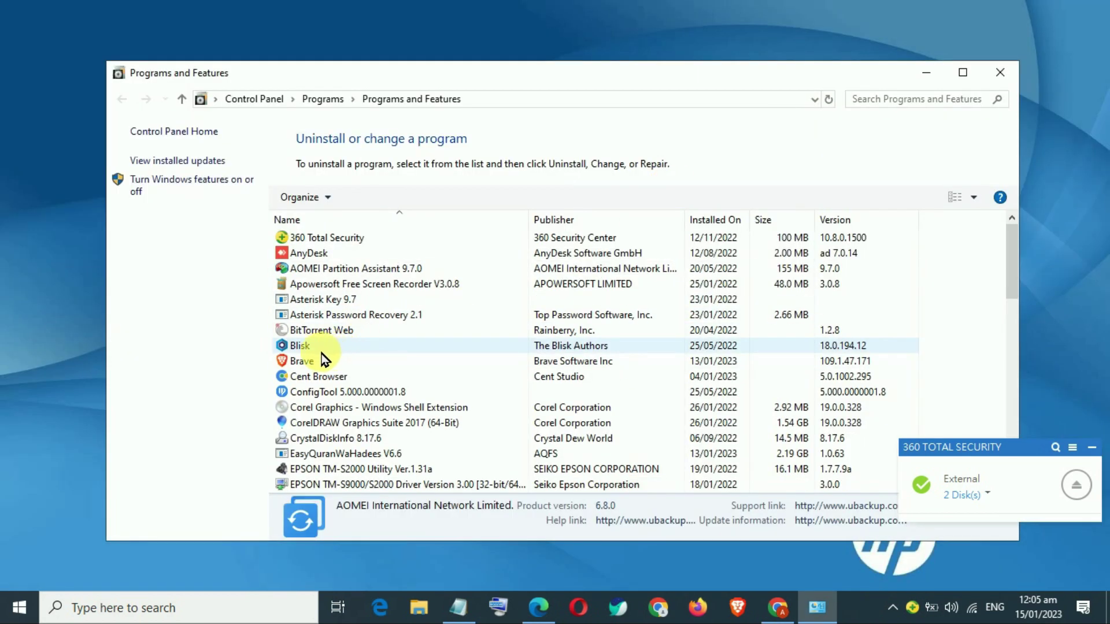
Step: Uninstall CrystalDiskInfo 8.17.6 and dismiss its completion notice
left_click(321, 438)
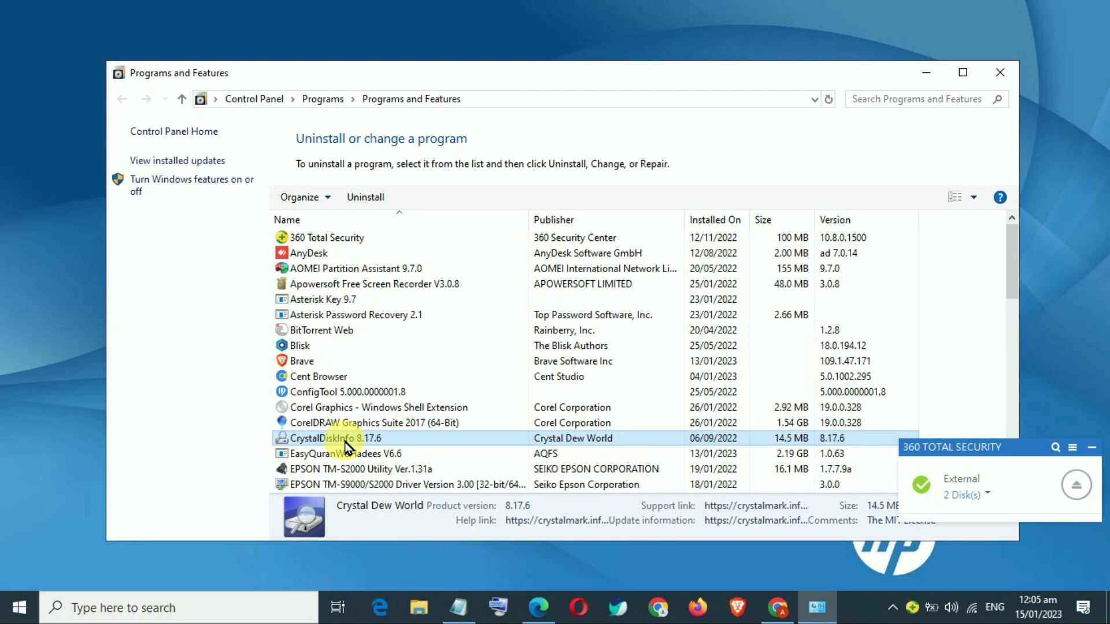
left_click(366, 198)
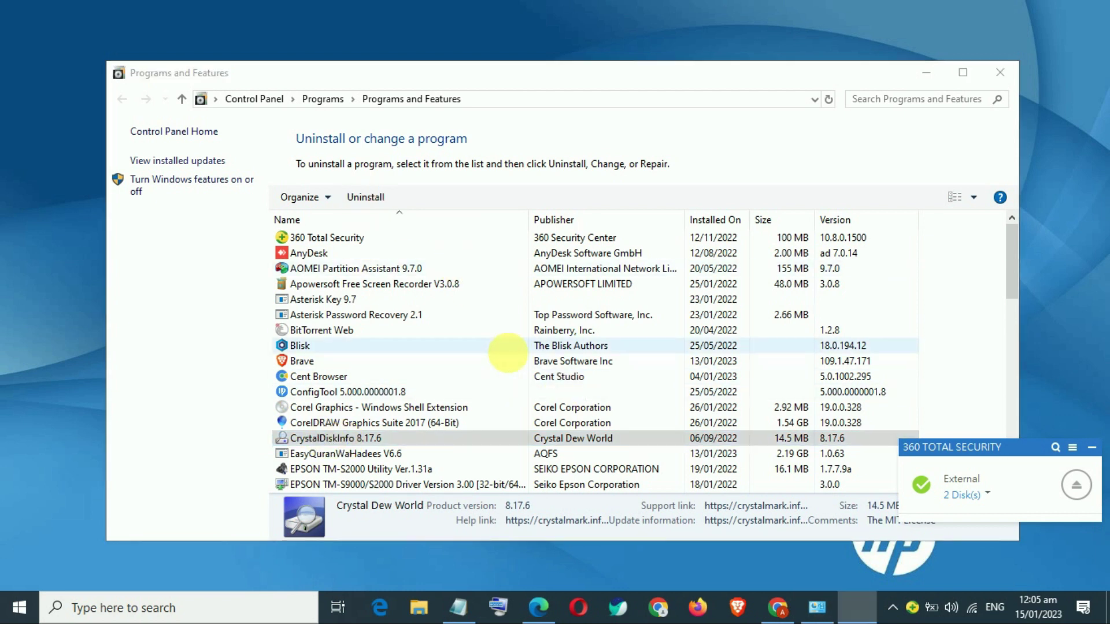
left_click(602, 365)
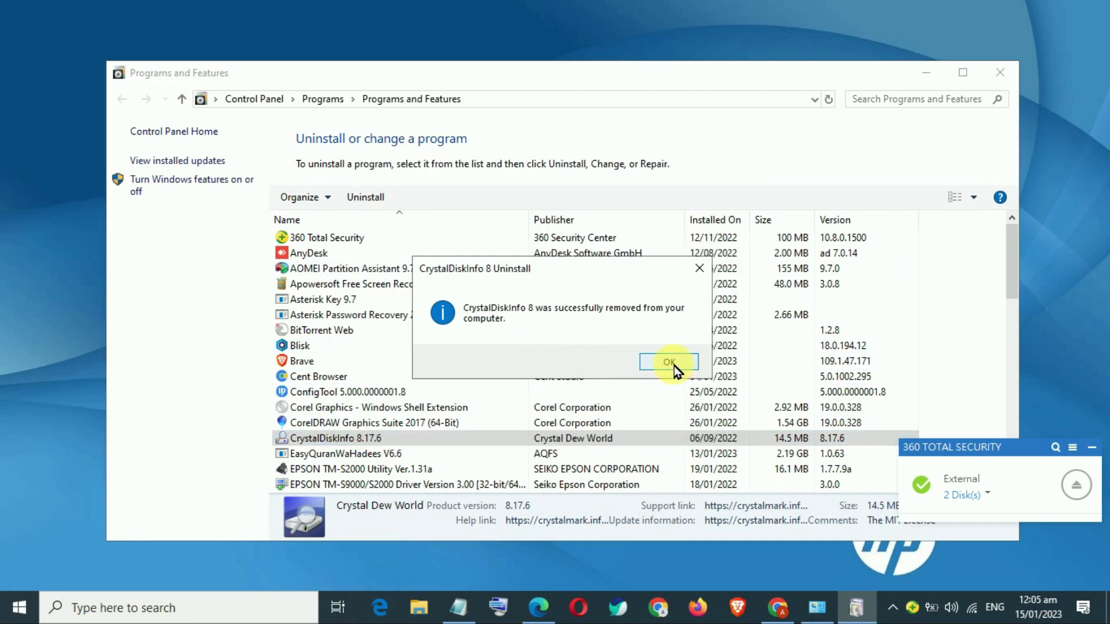
left_click(674, 366)
Step: Uninstall EPSON TM-S2000 Utility Ver.1.31a from the installed programs
left_click(332, 454)
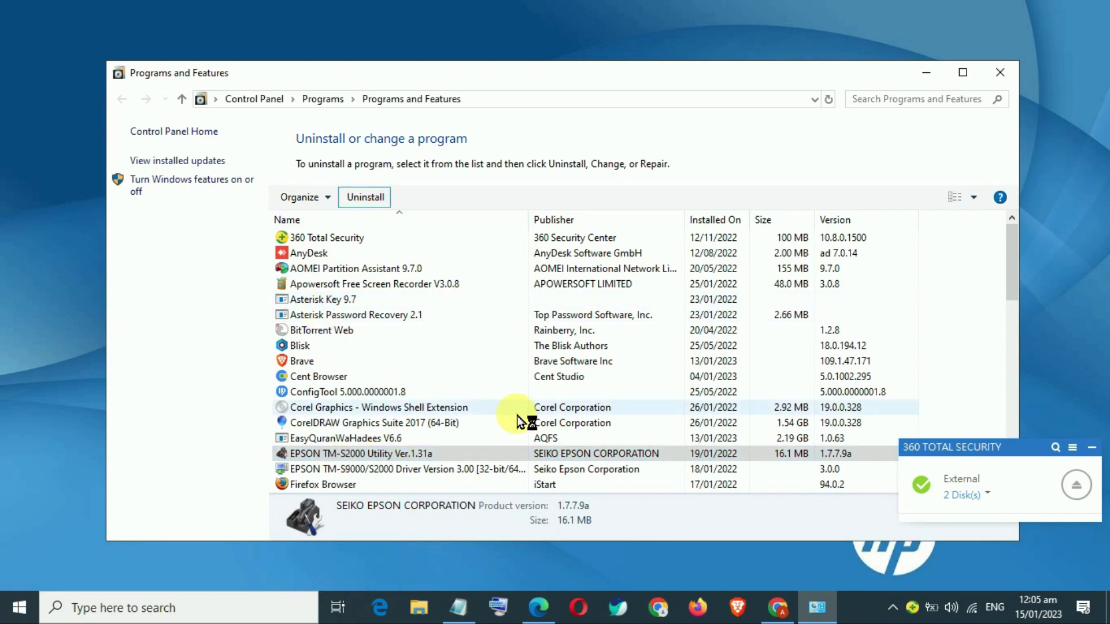